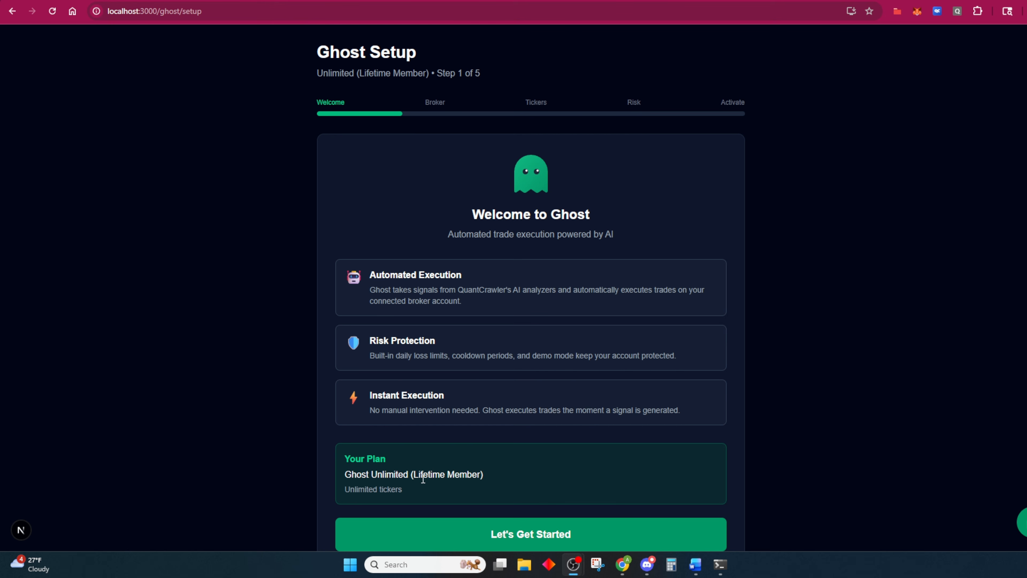
# Start the Ghost setup and select TradeLocker as the broker connection.
pyautogui.scroll(-1, 470, 483)
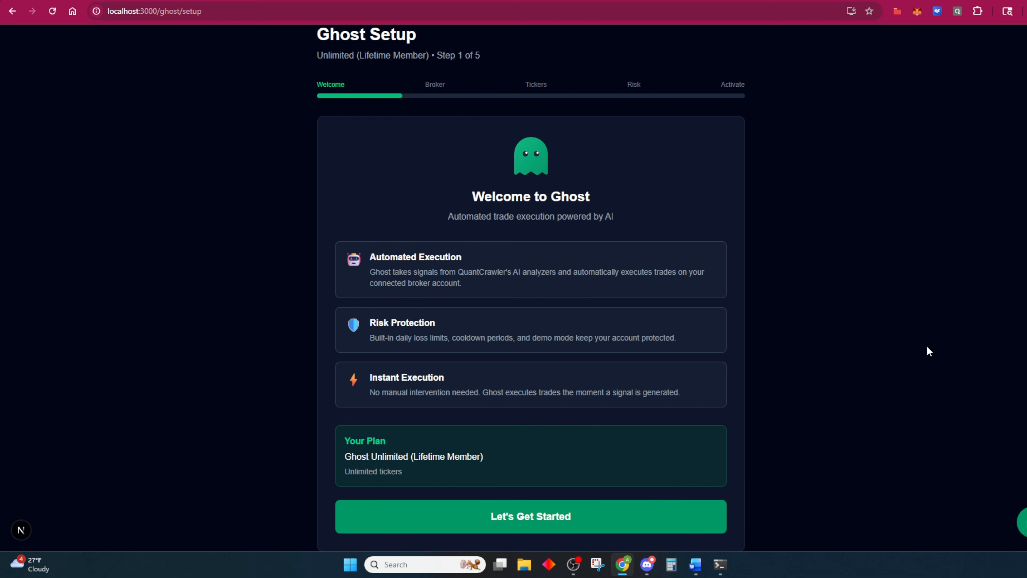
pyautogui.click(607, 516)
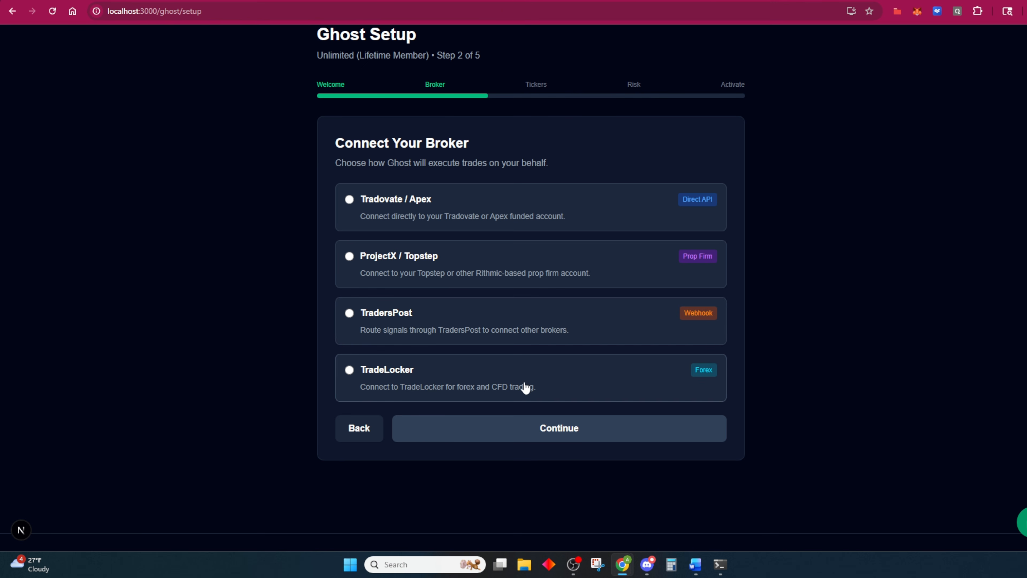
pyautogui.click(375, 376)
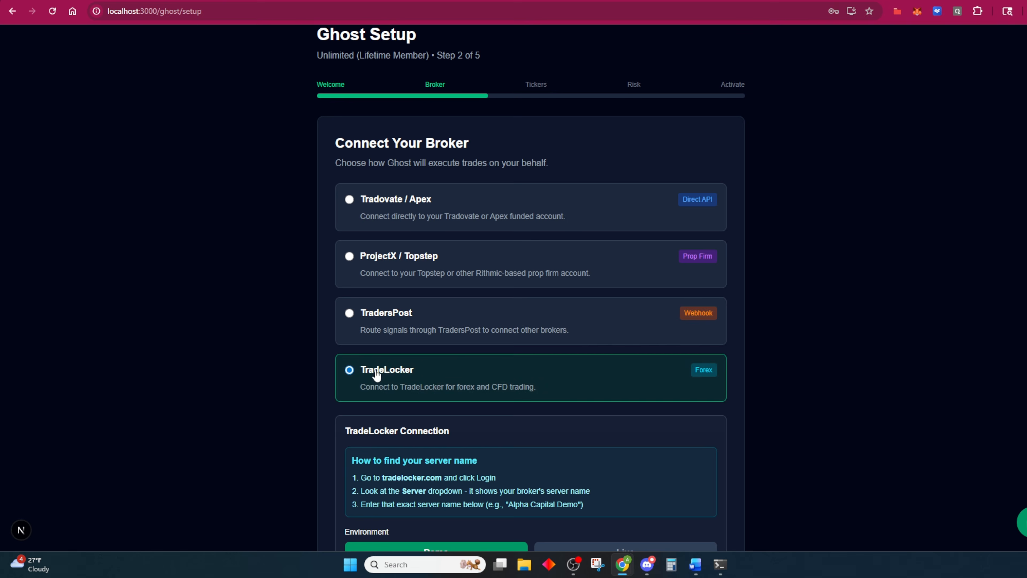
pyautogui.scroll(-7, 411, 387)
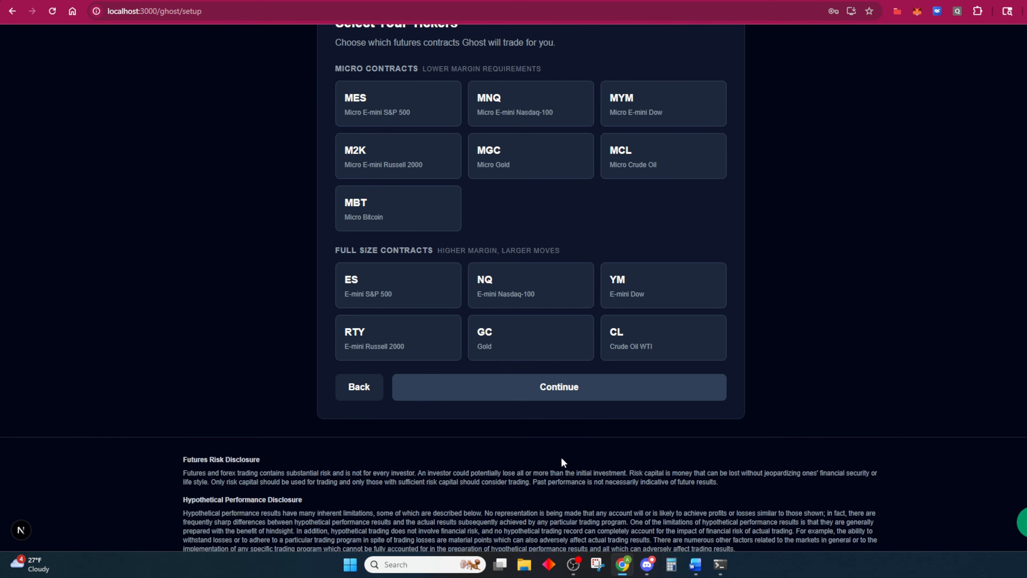
# Continue past the ticker selection without choosing any contract and set the max daily loss to $5000.
pyautogui.scroll(3, 812, 445)
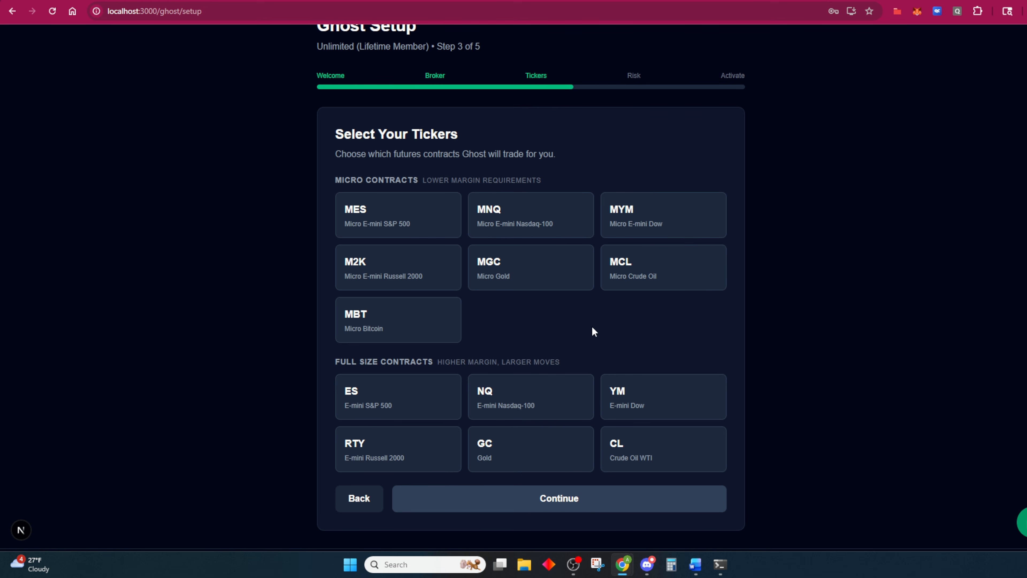
pyautogui.click(565, 500)
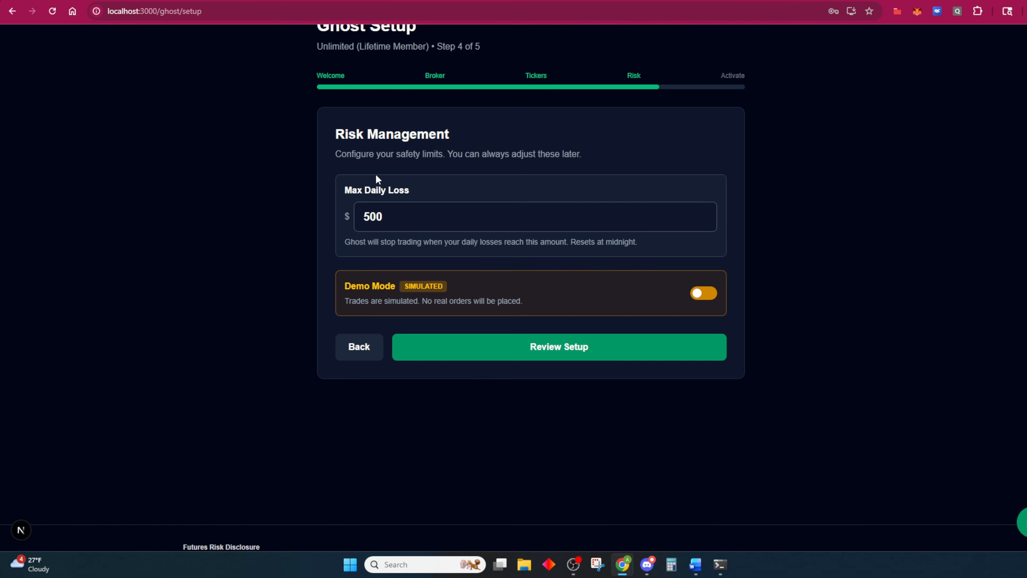
pyautogui.click(422, 215)
pyautogui.write('0')
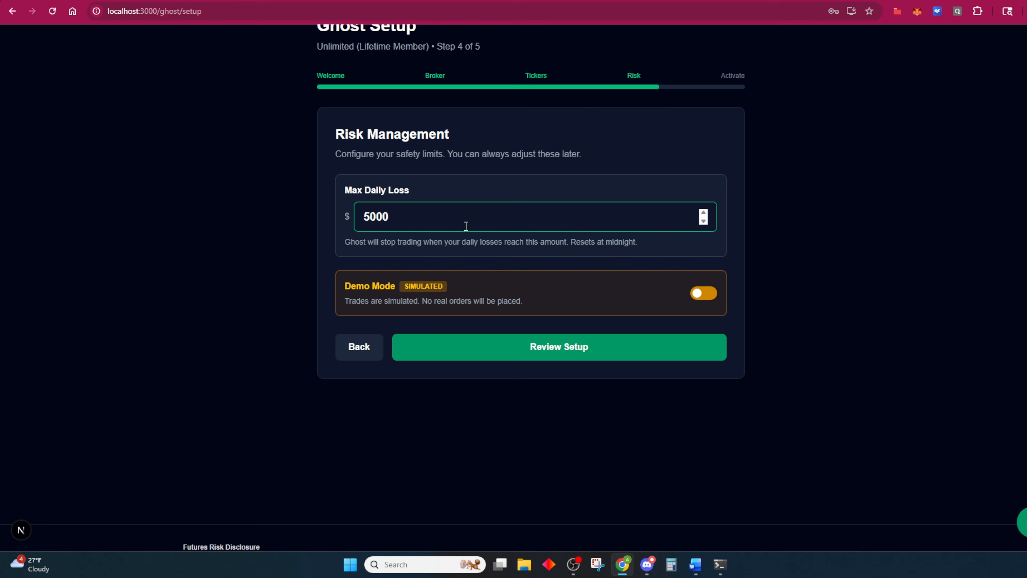
pyautogui.write('00')
pyautogui.press('BackSpace')
pyautogui.press('BackSpace')
# Switch trading to Live Mode and back to Demo Mode, and proceed to the setup review.
pyautogui.click(706, 295)
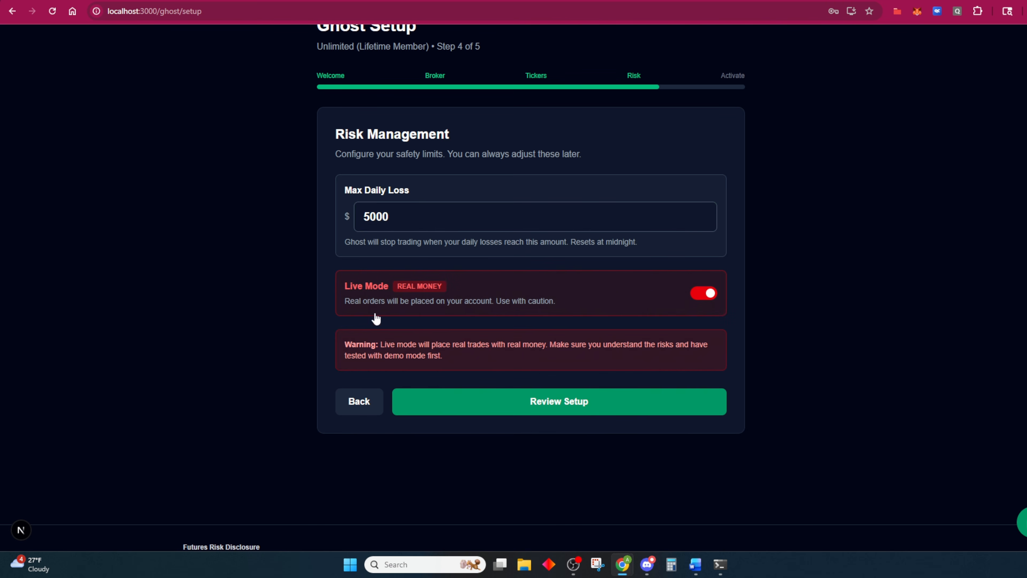
pyautogui.click(708, 294)
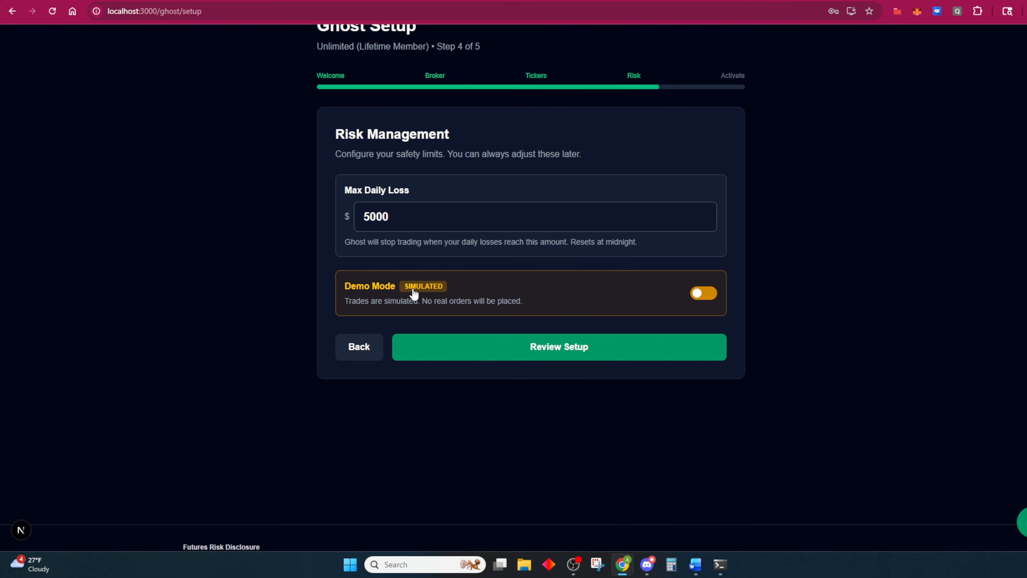
pyautogui.click(555, 343)
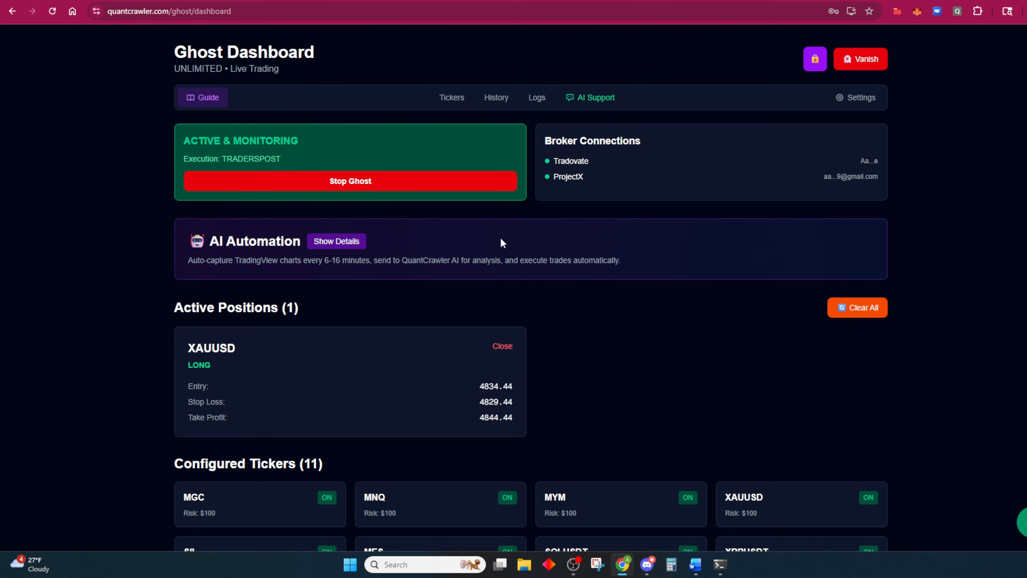
# Review the active positions and configured tickers on the Ghost dashboard and open ticker management.
pyautogui.scroll(-5, 583, 332)
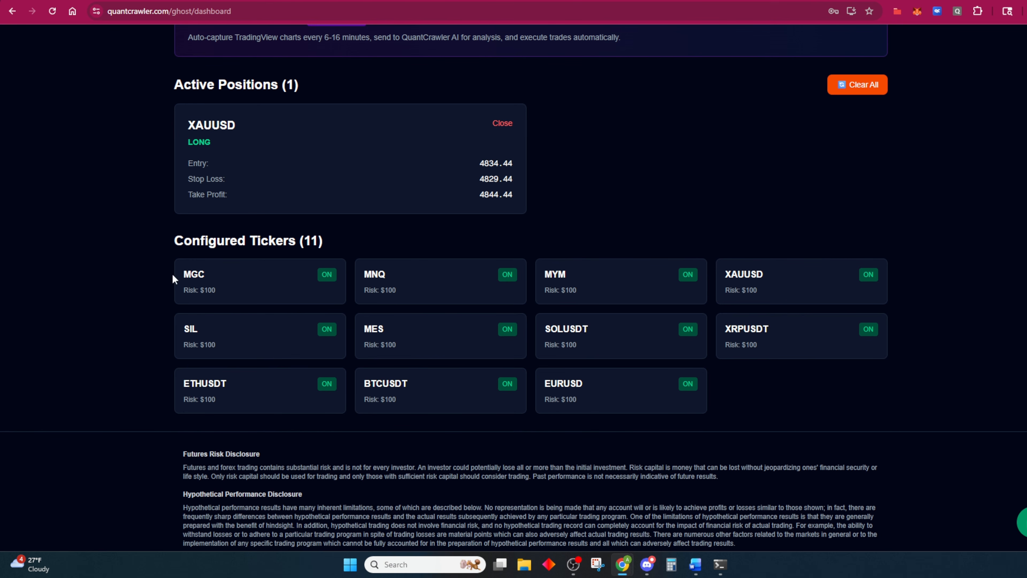
pyautogui.scroll(5, 581, 465)
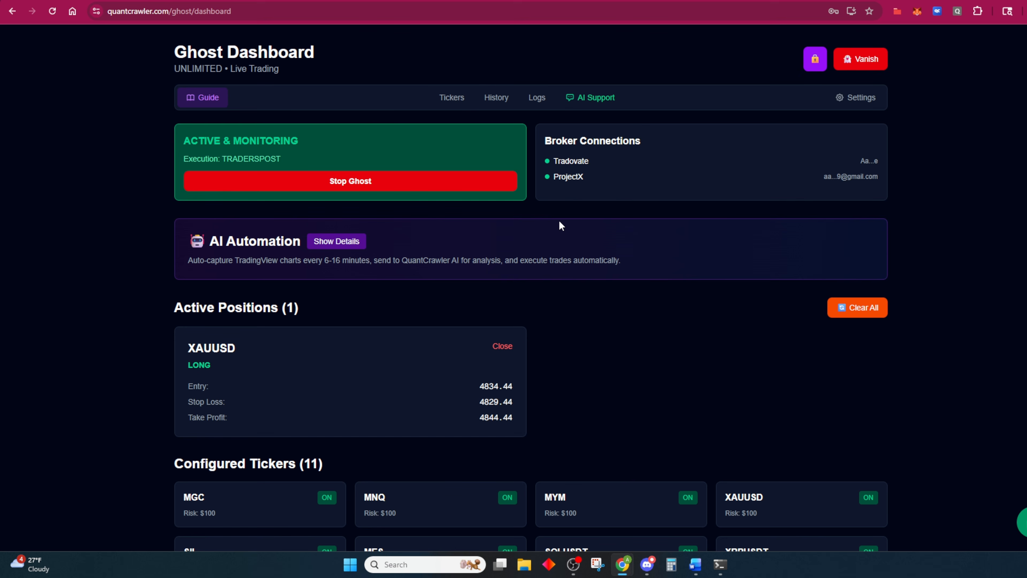
pyautogui.click(453, 97)
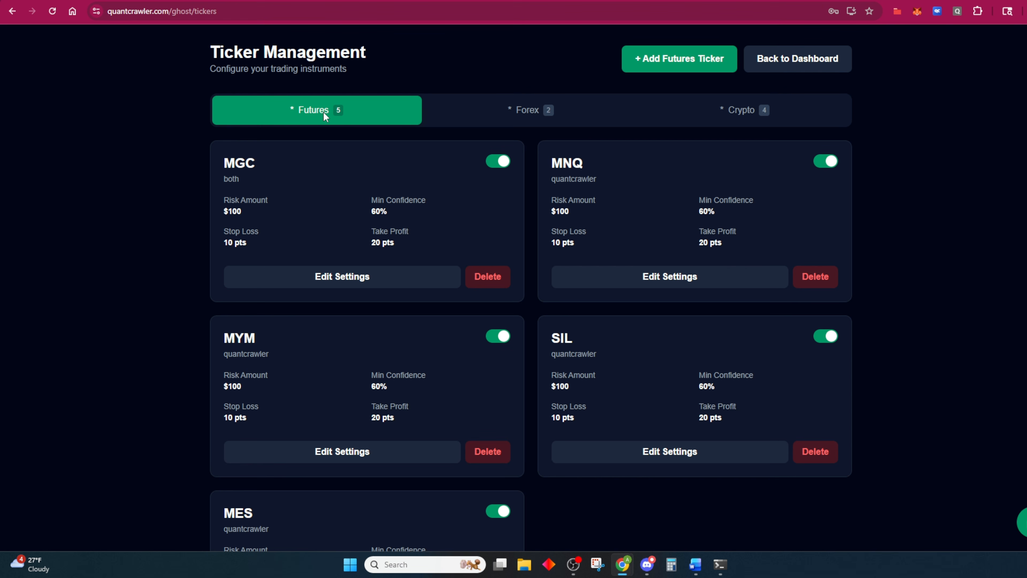
# Look through the Forex, Crypto and Futures ticker lists and open the form for adding a crypto ticker.
pyautogui.click(538, 113)
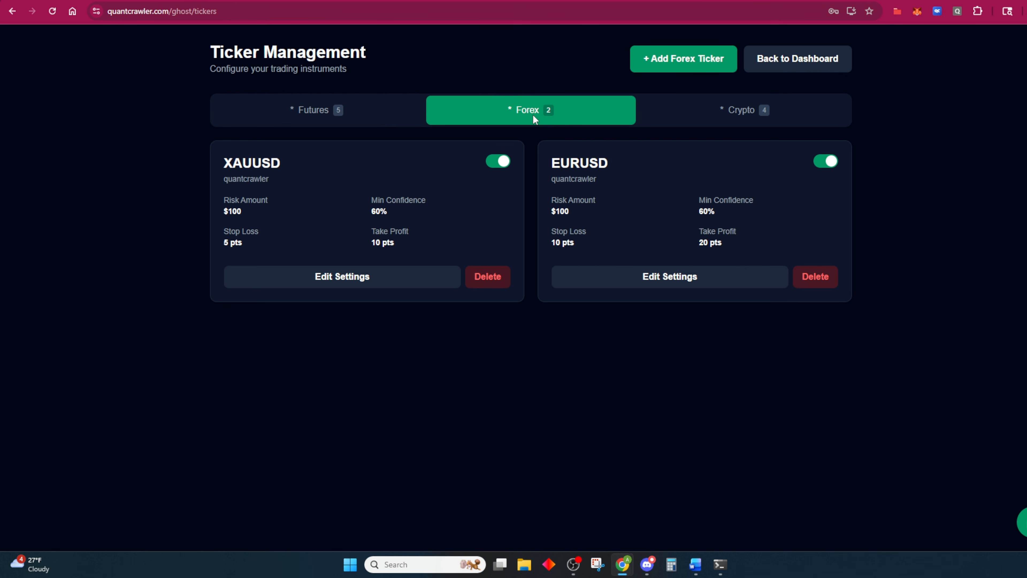
pyautogui.click(745, 116)
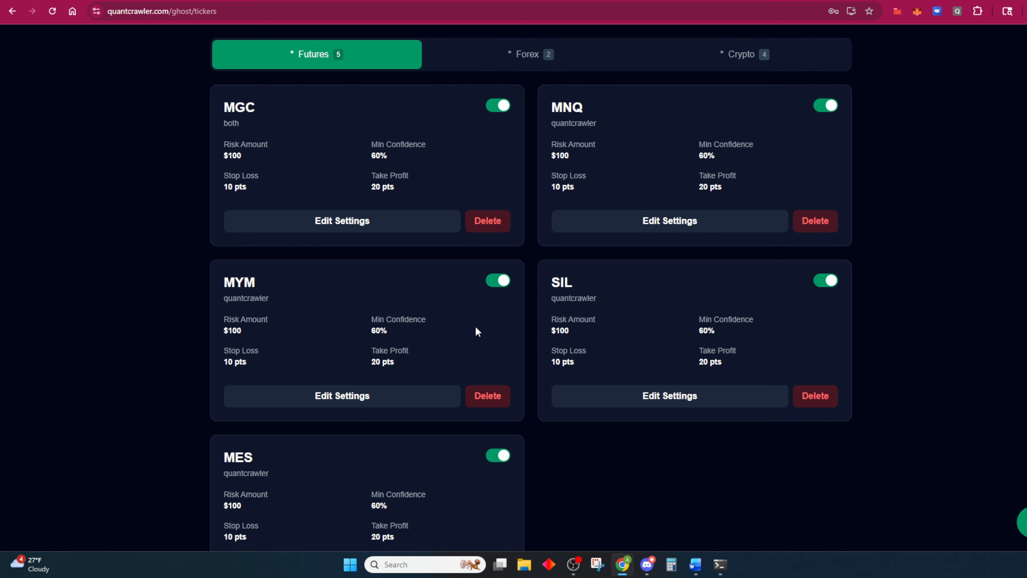
pyautogui.scroll(1, 545, 389)
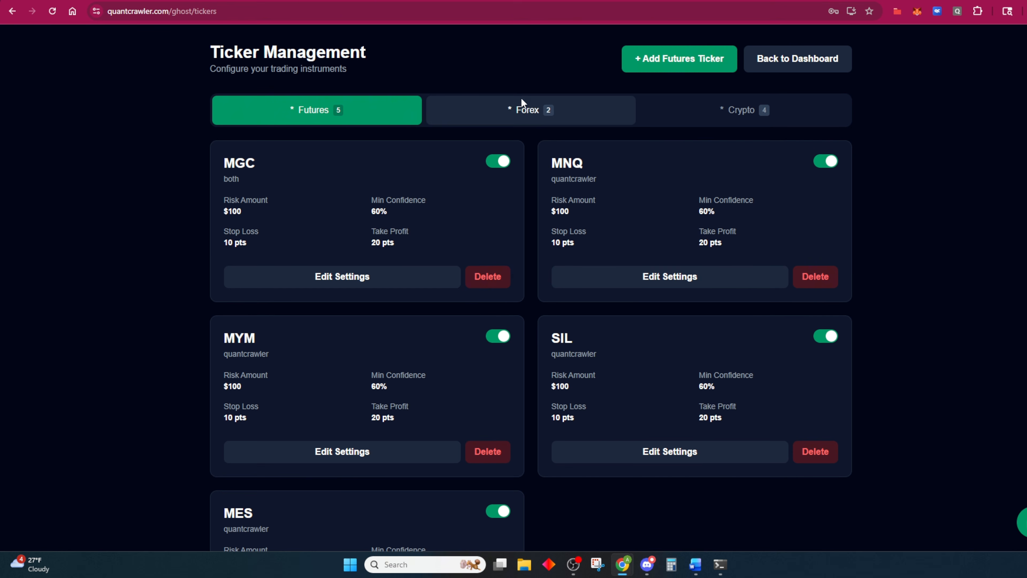
pyautogui.click(514, 108)
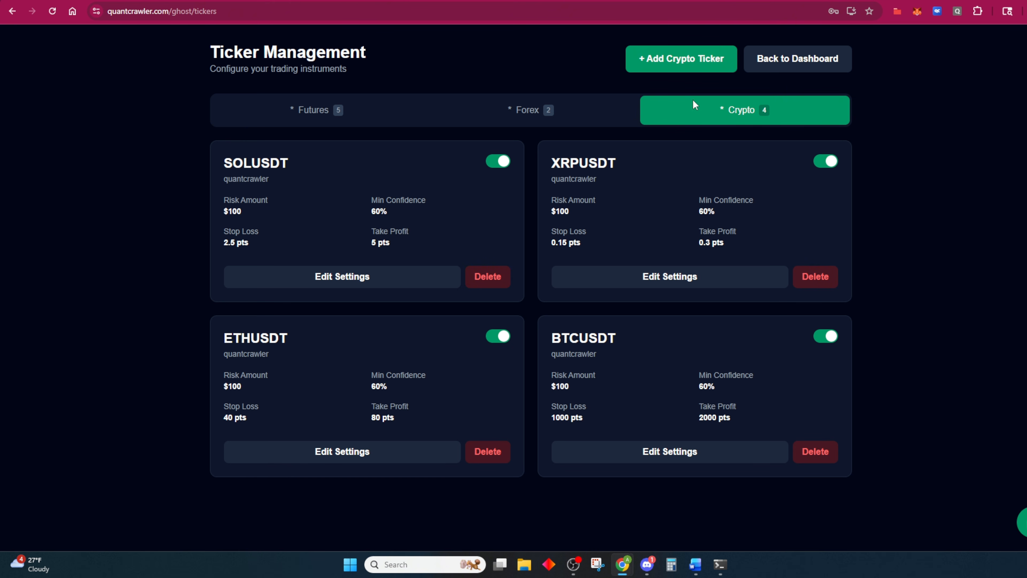
pyautogui.click(566, 109)
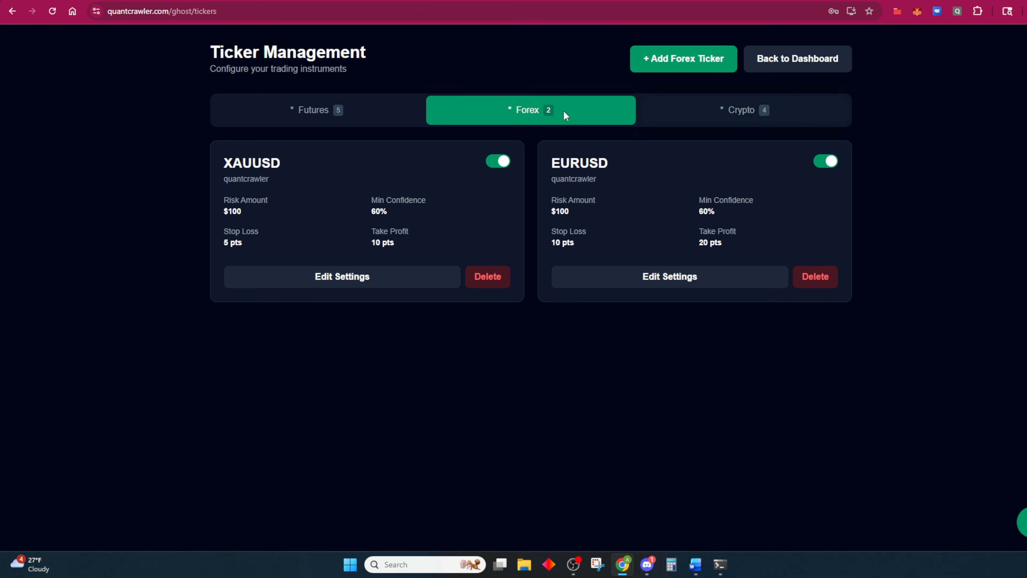
pyautogui.click(307, 111)
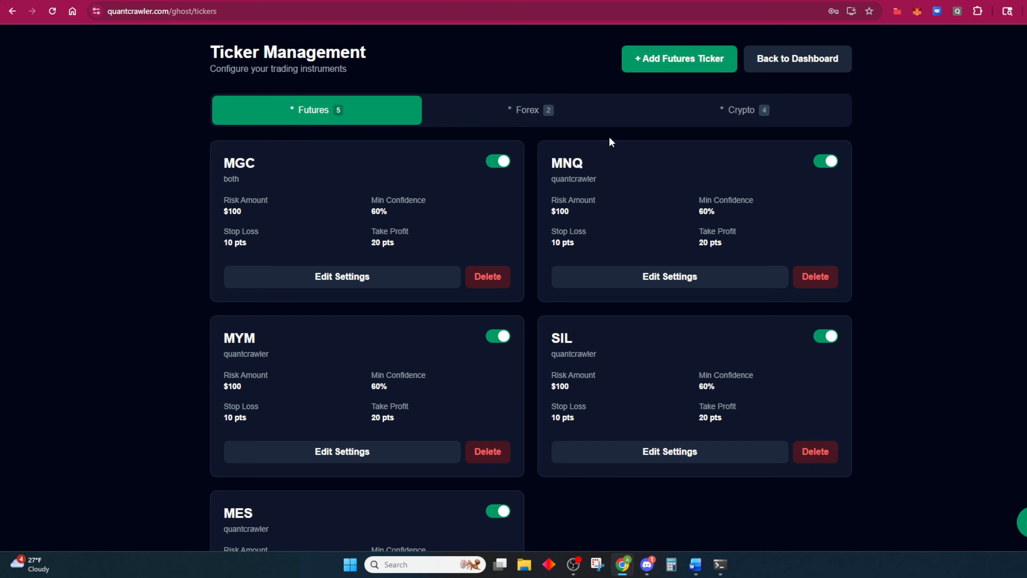
pyautogui.click(708, 112)
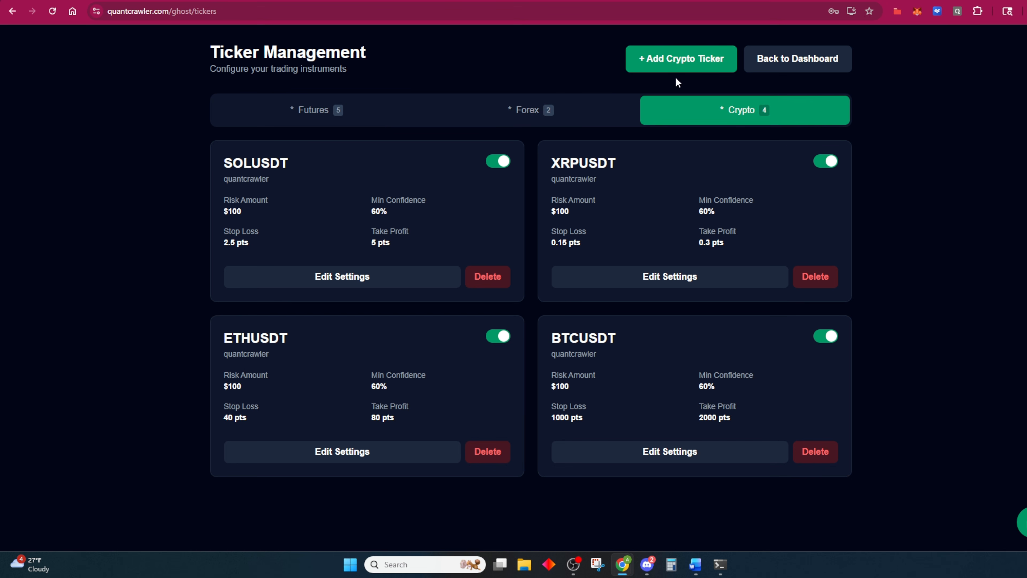
pyautogui.click(679, 61)
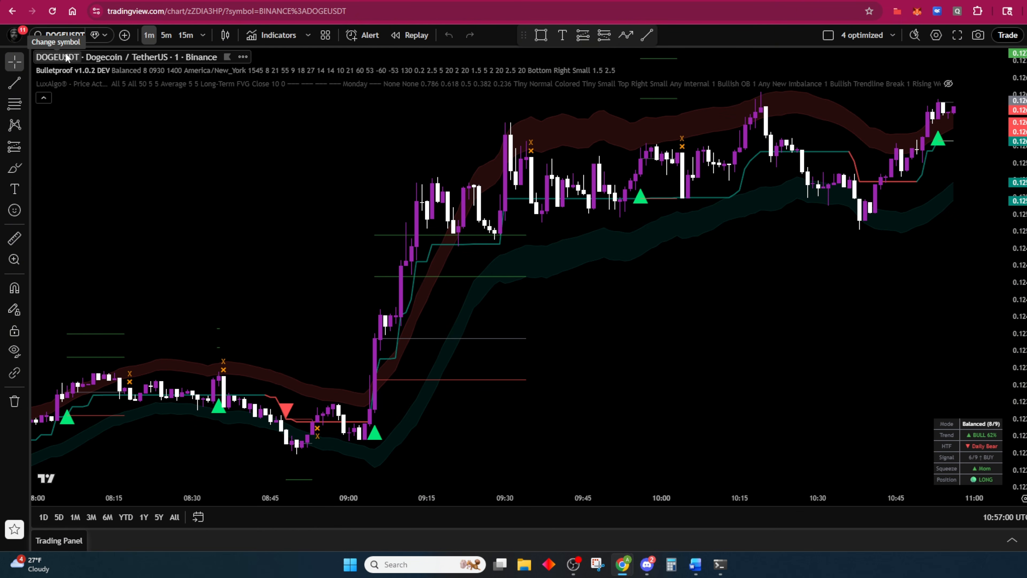
# On the TradingView DOGEUSDT chart, change the timeframe to 5 minutes.
pyautogui.moveTo(615, 286); pyautogui.dragTo(507, 315)
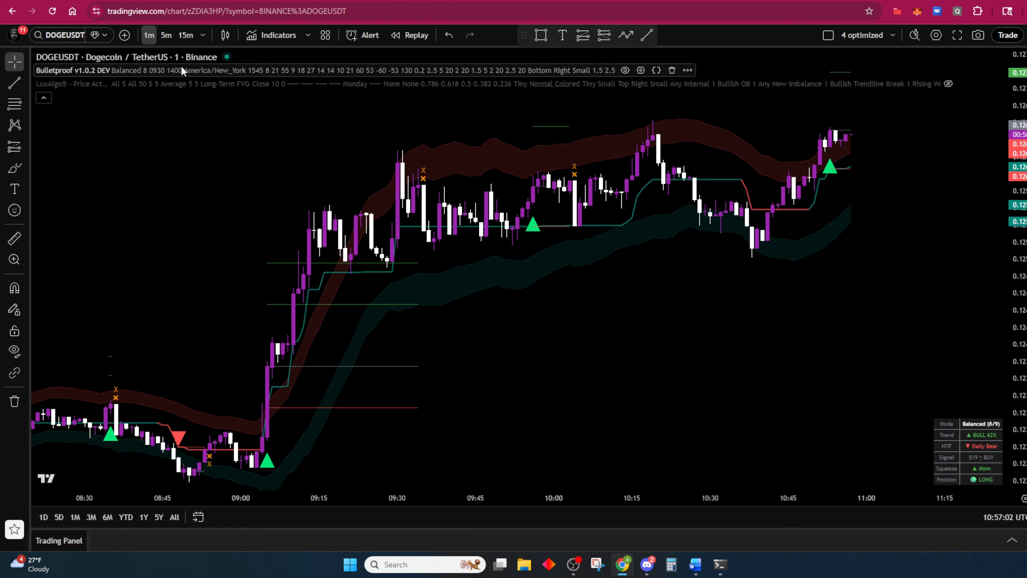
pyautogui.click(168, 37)
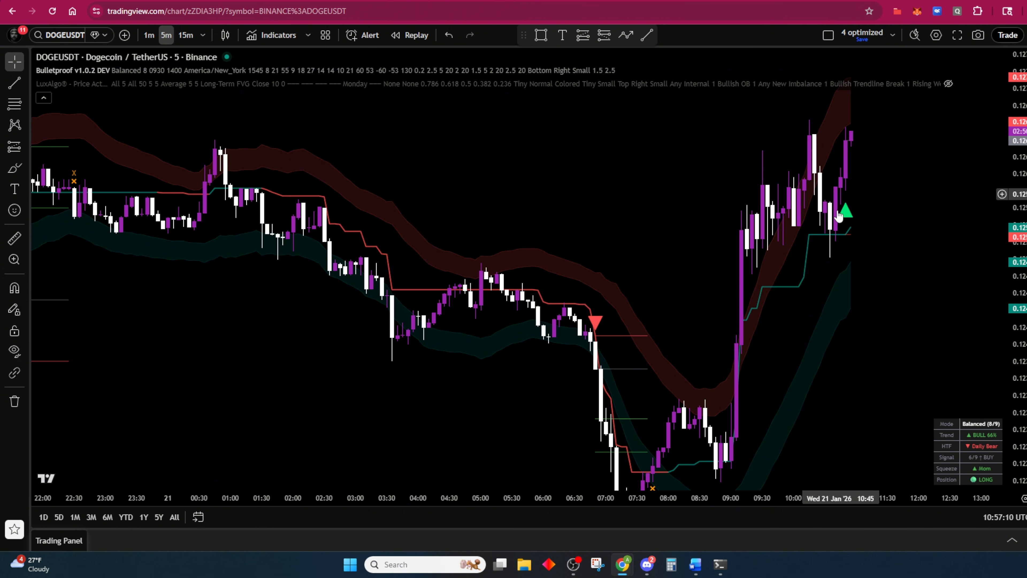
# Examine the indicator's buy and sell signals and exits from the evening of 20 January through 21 January.
pyautogui.moveTo(821, 340); pyautogui.dragTo(753, 224)
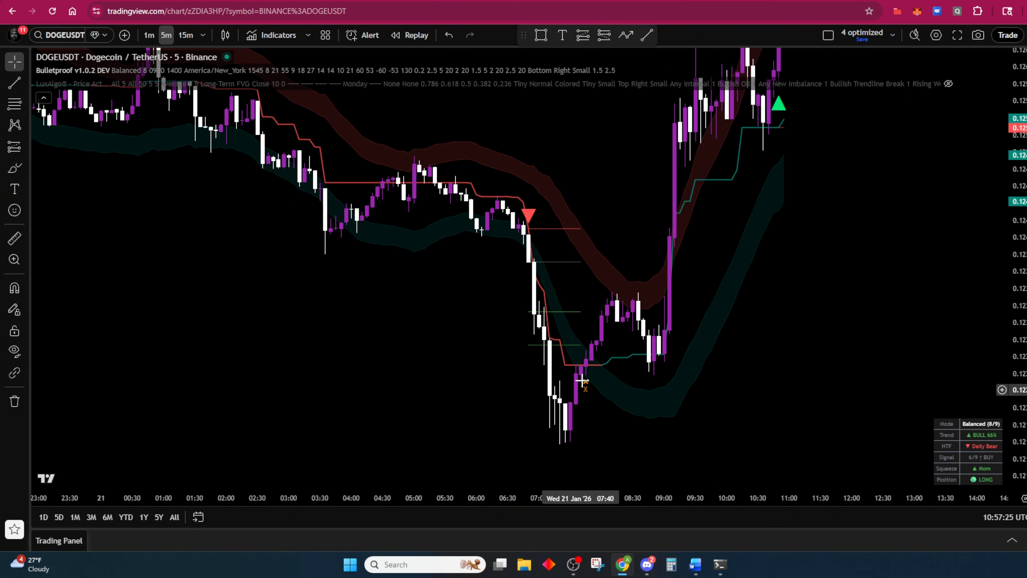
pyautogui.moveTo(712, 317); pyautogui.dragTo(749, 285)
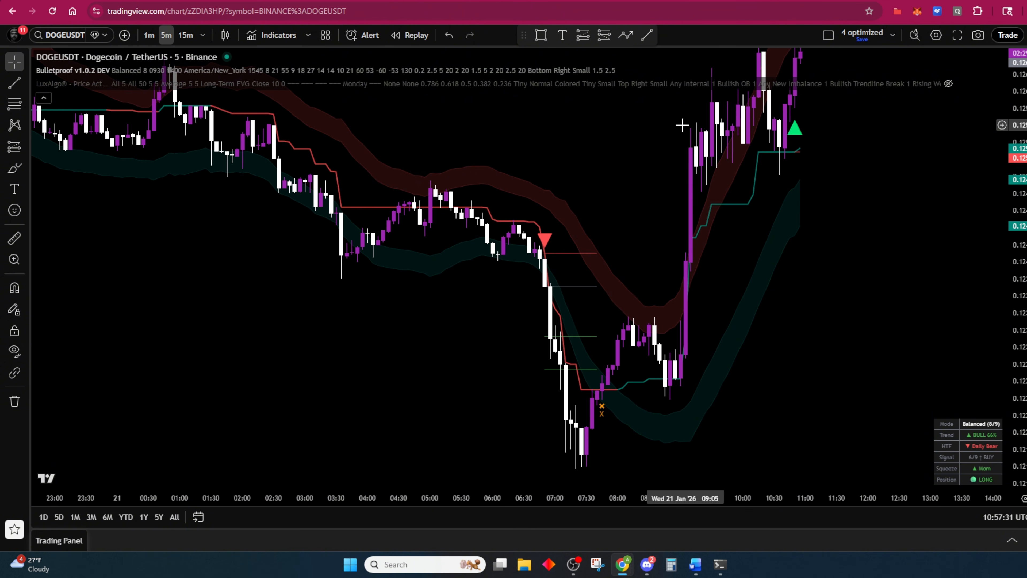
pyautogui.moveTo(510, 370); pyautogui.dragTo(649, 415)
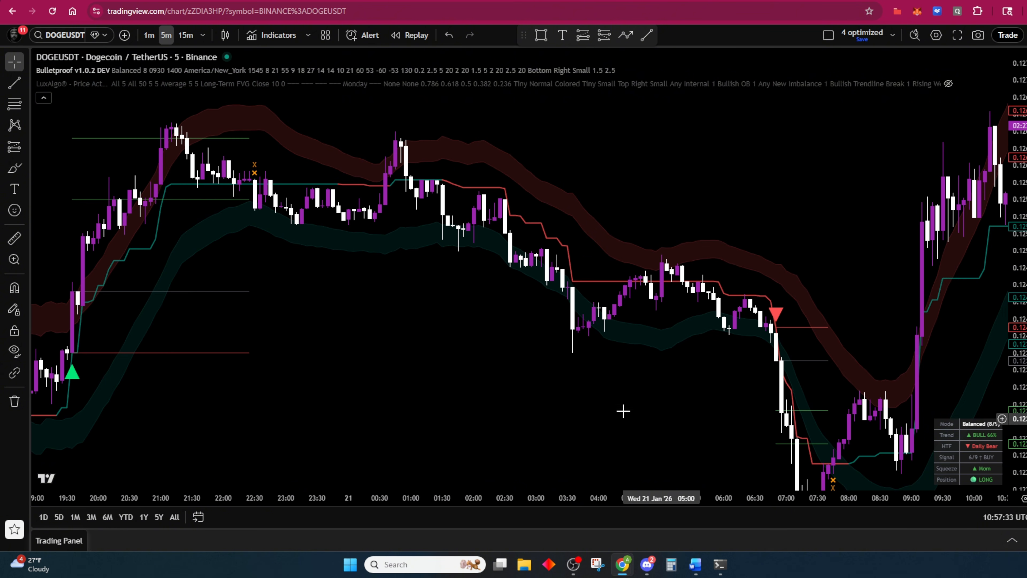
pyautogui.moveTo(422, 360); pyautogui.dragTo(651, 372)
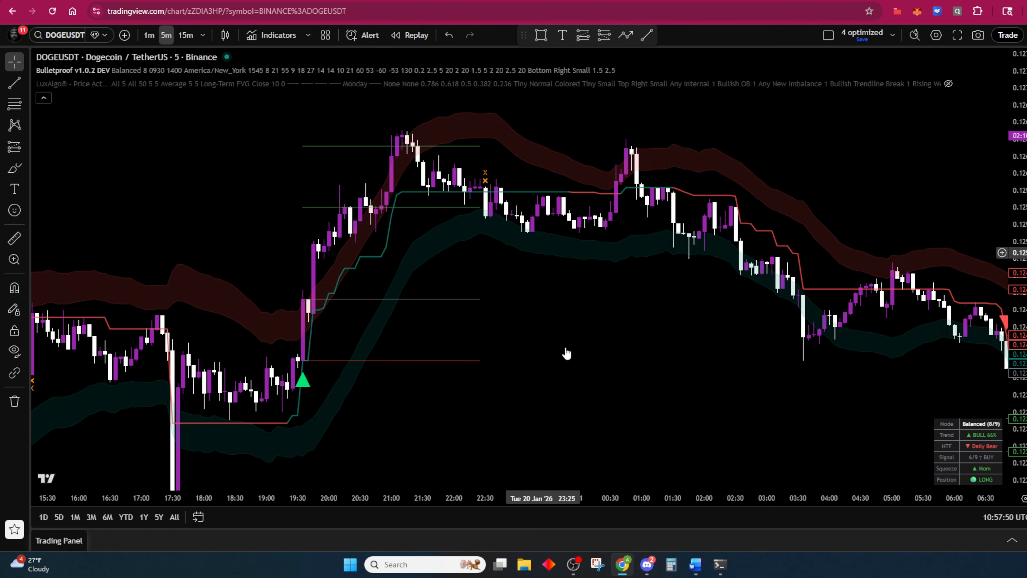
pyautogui.hscroll(10, 541, 228)
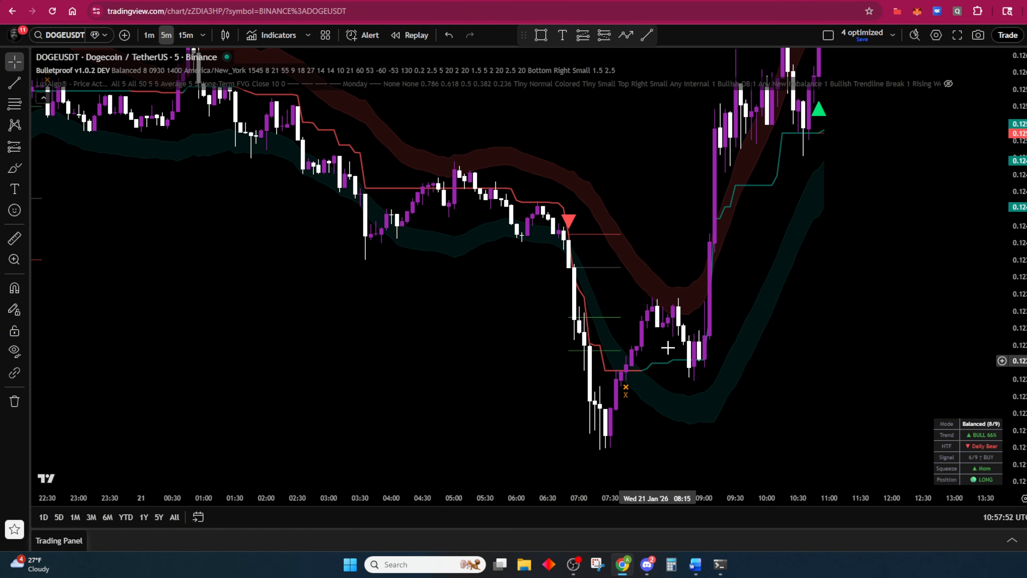
pyautogui.hscroll(5, 667, 368)
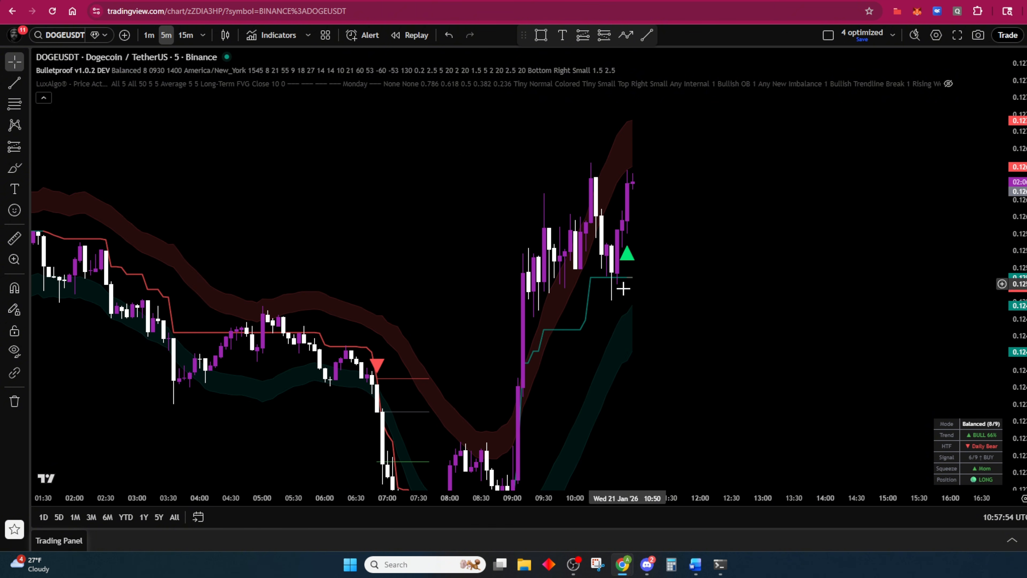
# Examine the earlier sell signals, target levels and exit marks across 20 January, and return to the 21 January candles.
pyautogui.hscroll(-20, 780, 298)
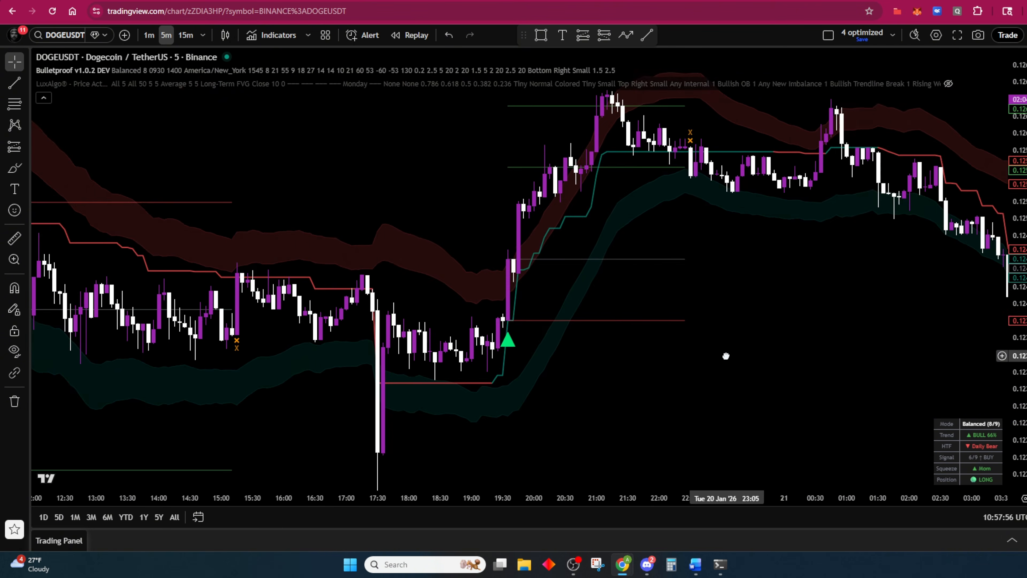
pyautogui.hscroll(-8, 726, 356)
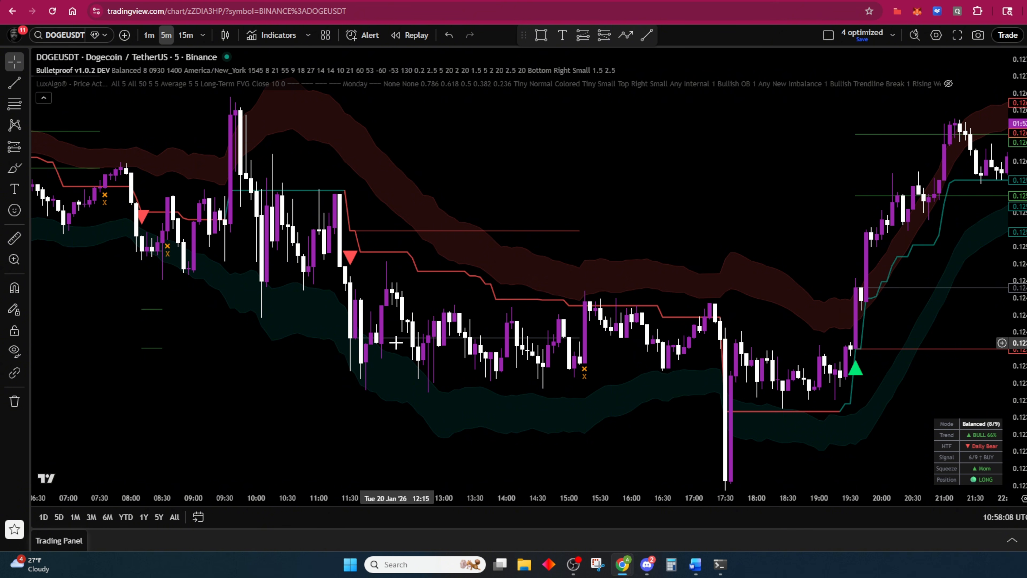
pyautogui.moveTo(333, 344); pyautogui.dragTo(502, 394)
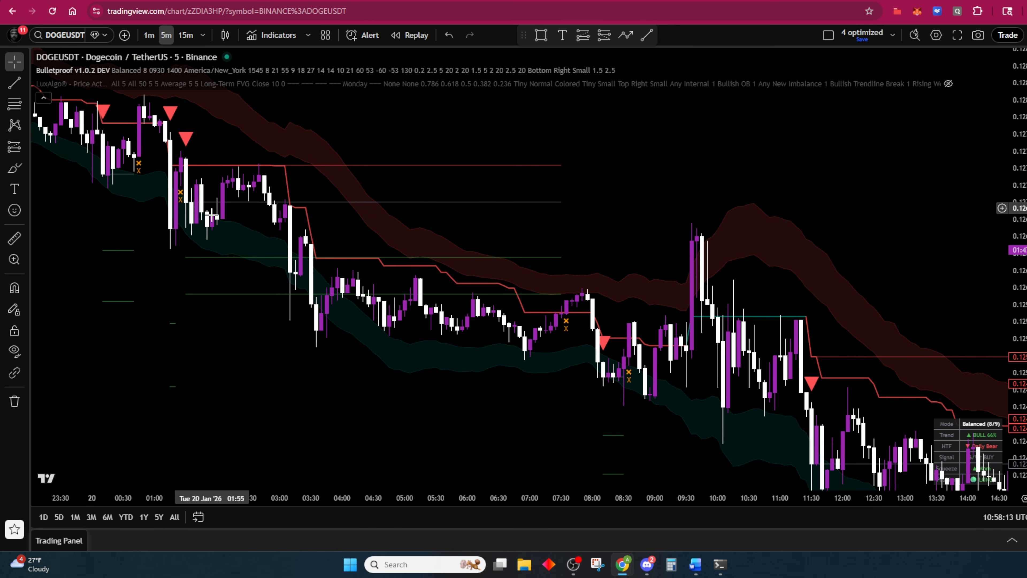
pyautogui.moveTo(538, 360); pyautogui.dragTo(438, 342)
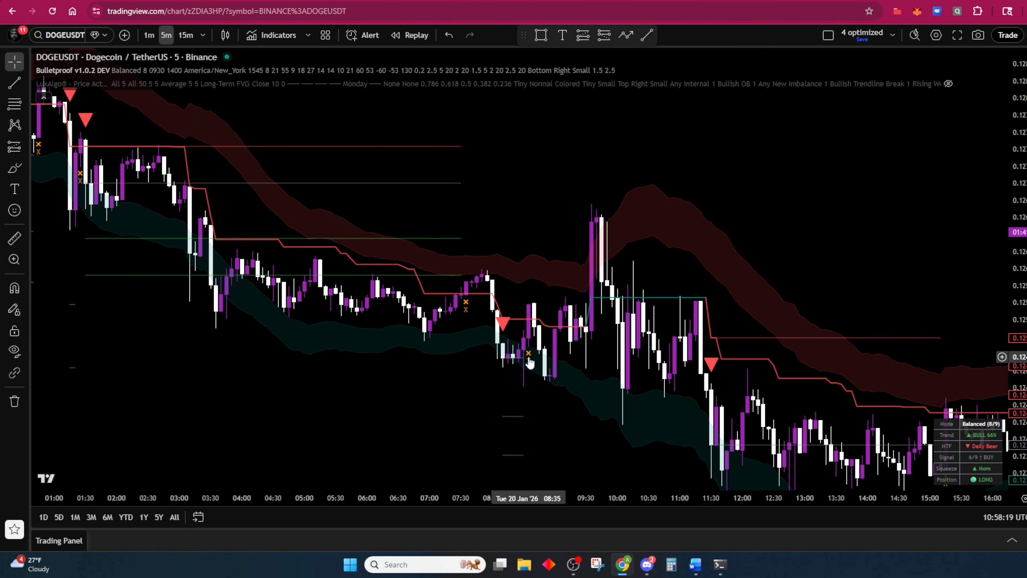
pyautogui.moveTo(414, 379); pyautogui.dragTo(444, 391)
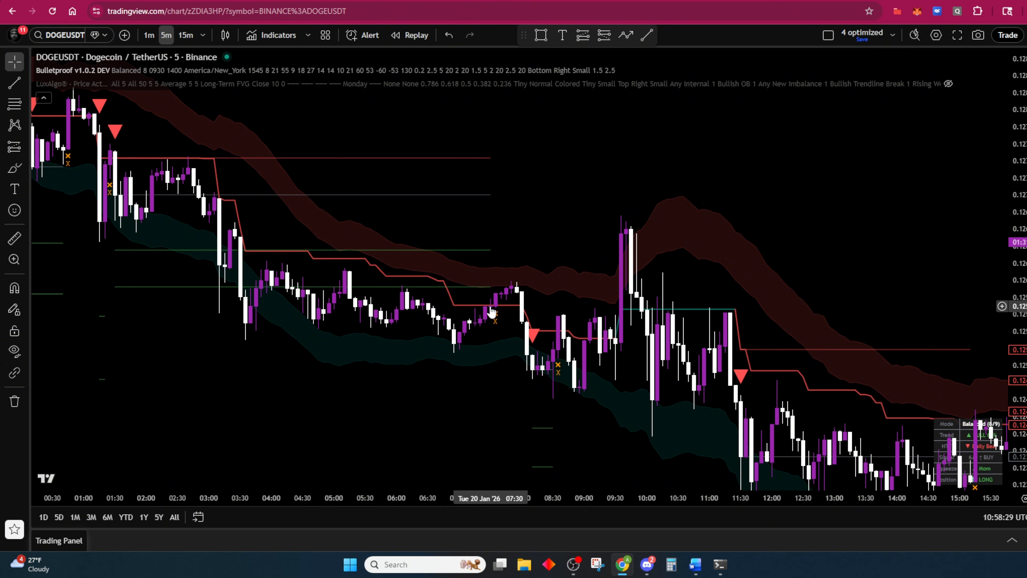
pyautogui.moveTo(628, 394); pyautogui.dragTo(239, 268)
pyautogui.moveTo(809, 419); pyautogui.dragTo(570, 381)
pyautogui.moveTo(814, 353); pyautogui.dragTo(376, 351)
pyautogui.moveTo(684, 412); pyautogui.dragTo(371, 314)
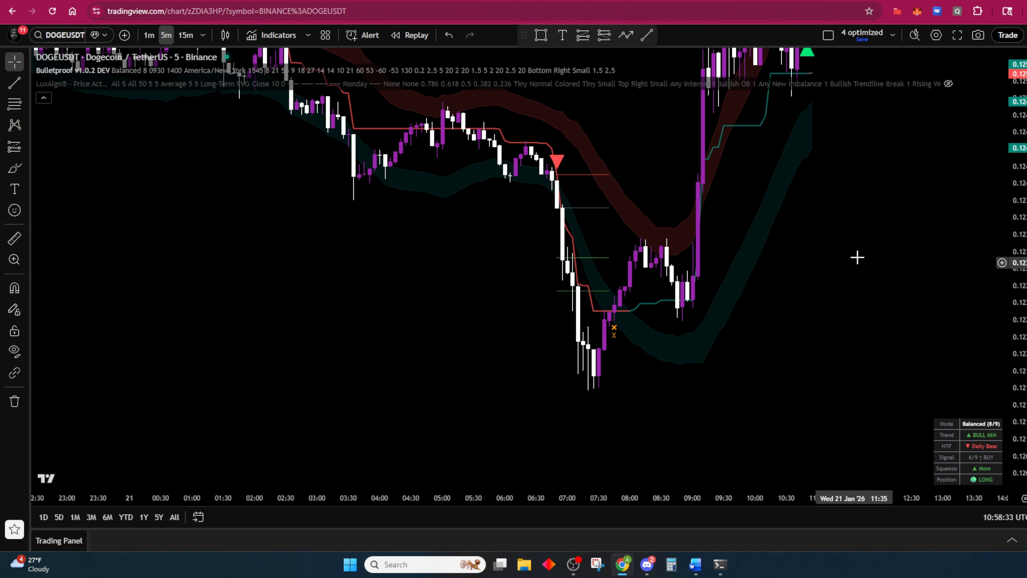
# Return from the chart to QuantCrawler's ticker form and add DOGEUSDT as a crypto ticker.
pyautogui.moveTo(1016, 178); pyautogui.dragTo(1016, 315)
pyautogui.moveTo(766, 296); pyautogui.dragTo(724, 346)
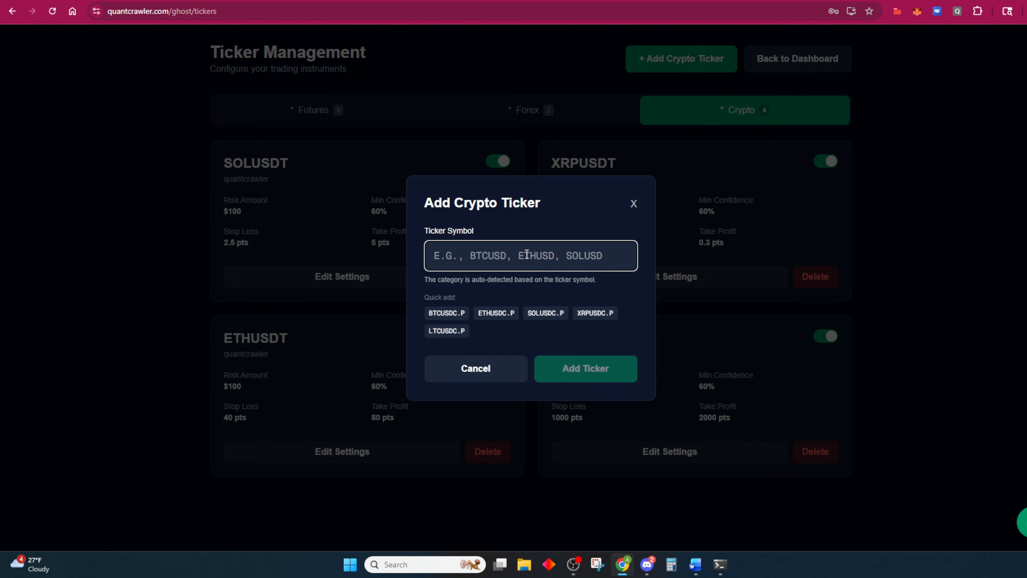
pyautogui.write('DOGEUSDT')
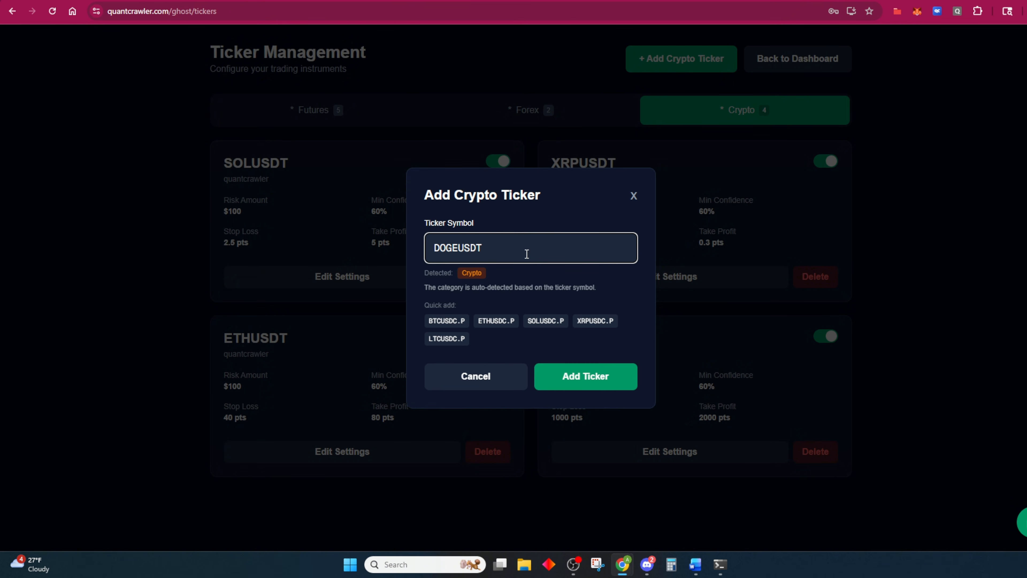
pyautogui.click(595, 373)
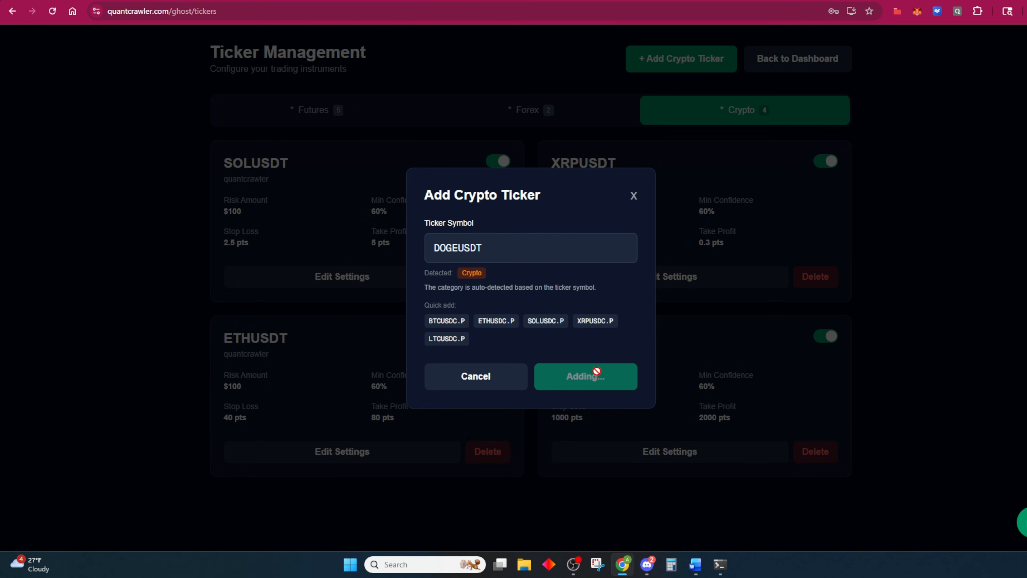
# In the DOGEUSDT ticker settings, set the trade size to 1000 USD and disable the use of stop loss and take profit.
pyautogui.scroll(-3, 676, 373)
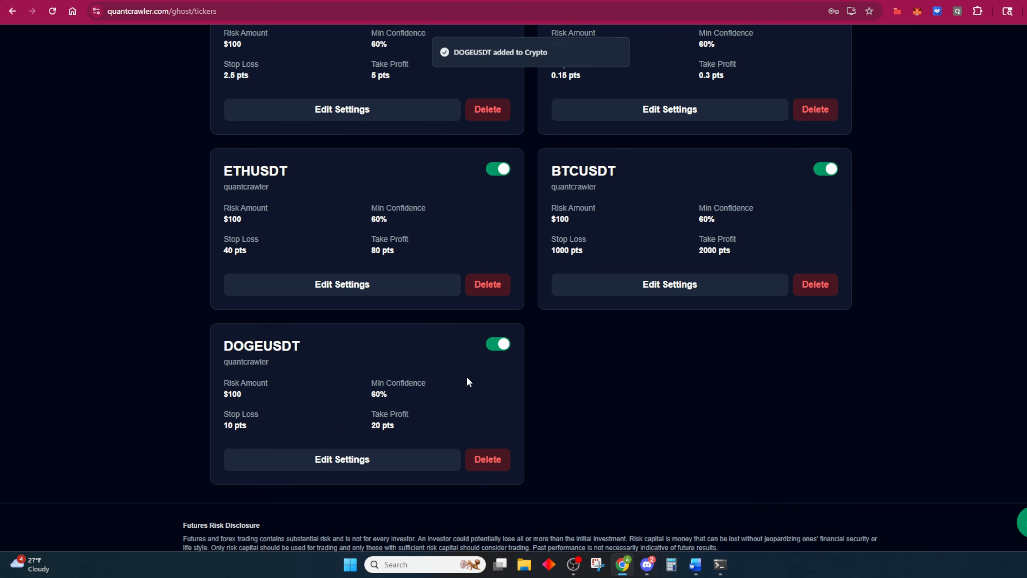
pyautogui.click(343, 461)
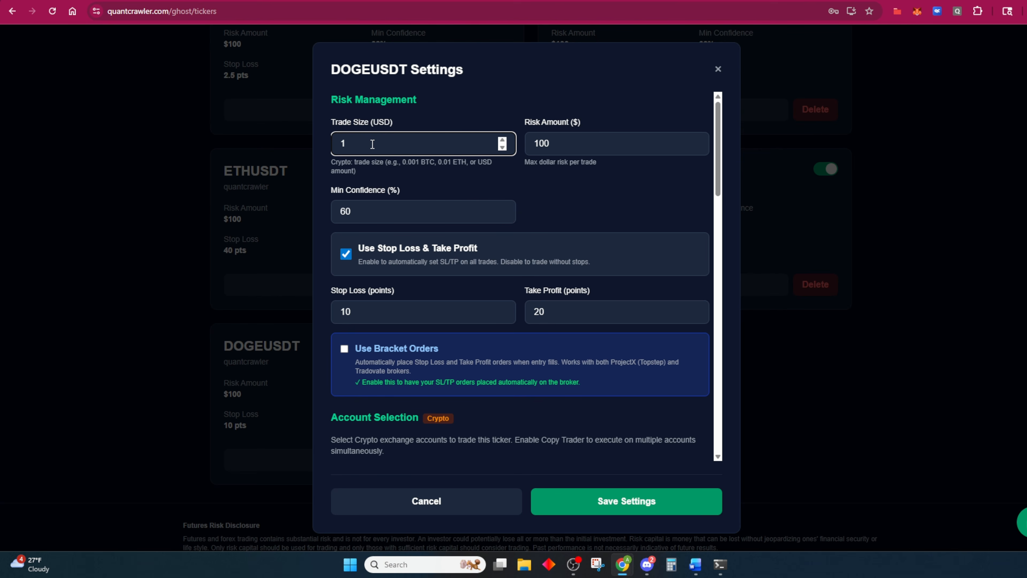
pyautogui.write('000')
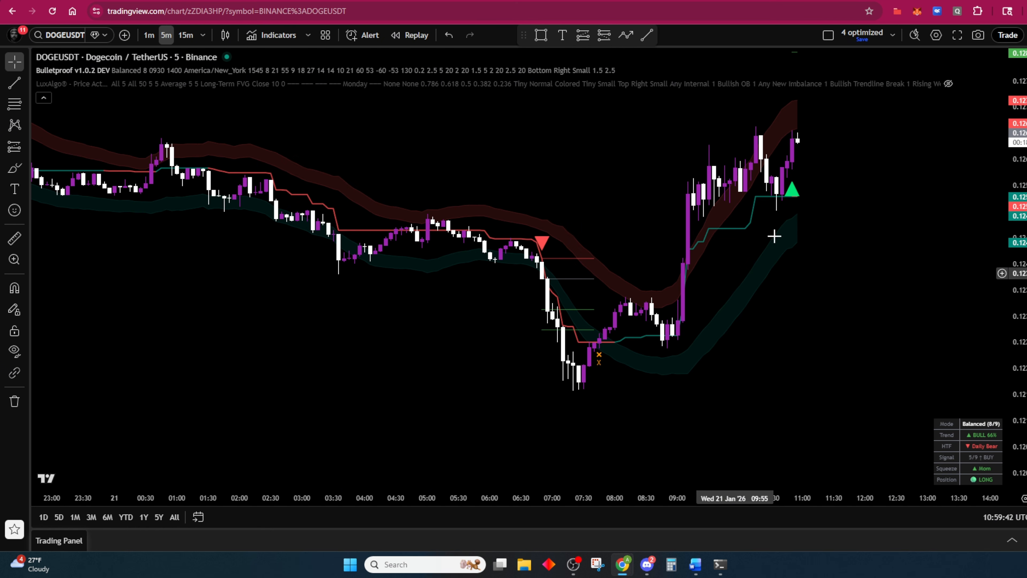
pyautogui.click(438, 1)
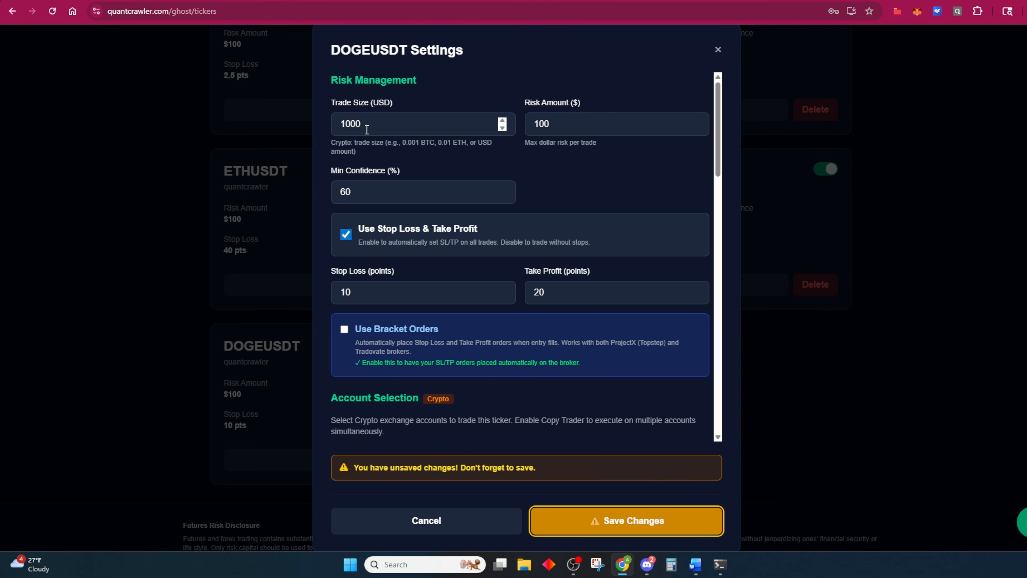
pyautogui.scroll(-1, 466, 183)
pyautogui.click(466, 183)
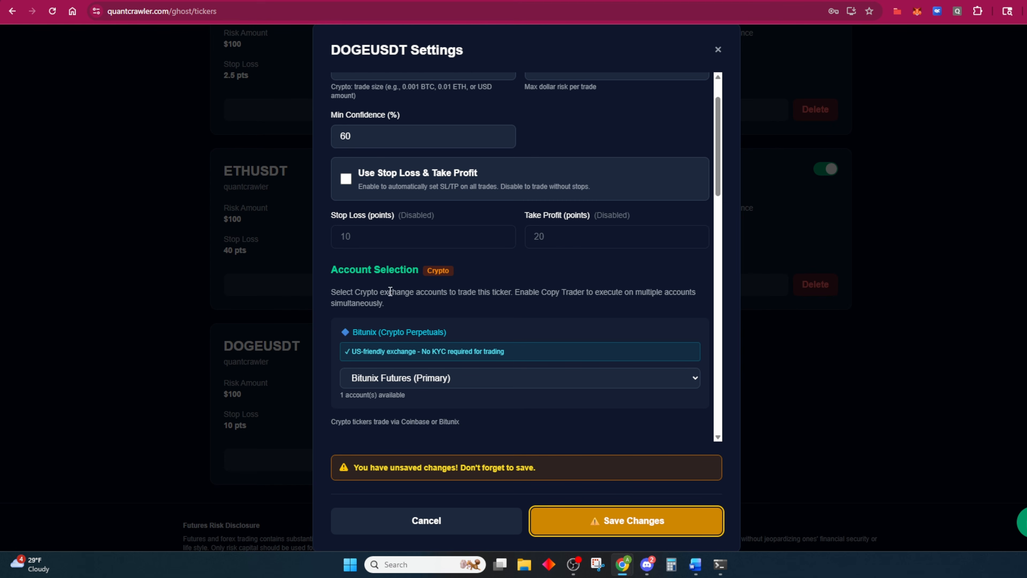
# Review the DOGEUSDT account selection, contrarian, trailing stop, break-even, signal source and webhook settings, glancing at the chart's signals.
pyautogui.scroll(3, 488, 286)
pyautogui.scroll(-3, 384, 154)
pyautogui.scroll(-3, 444, 259)
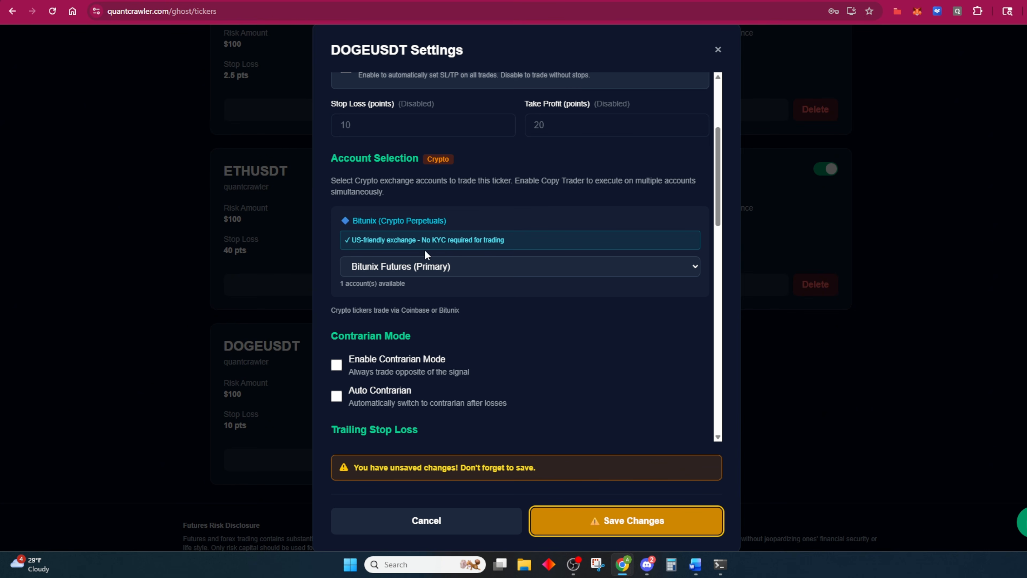
pyautogui.scroll(-5, 489, 301)
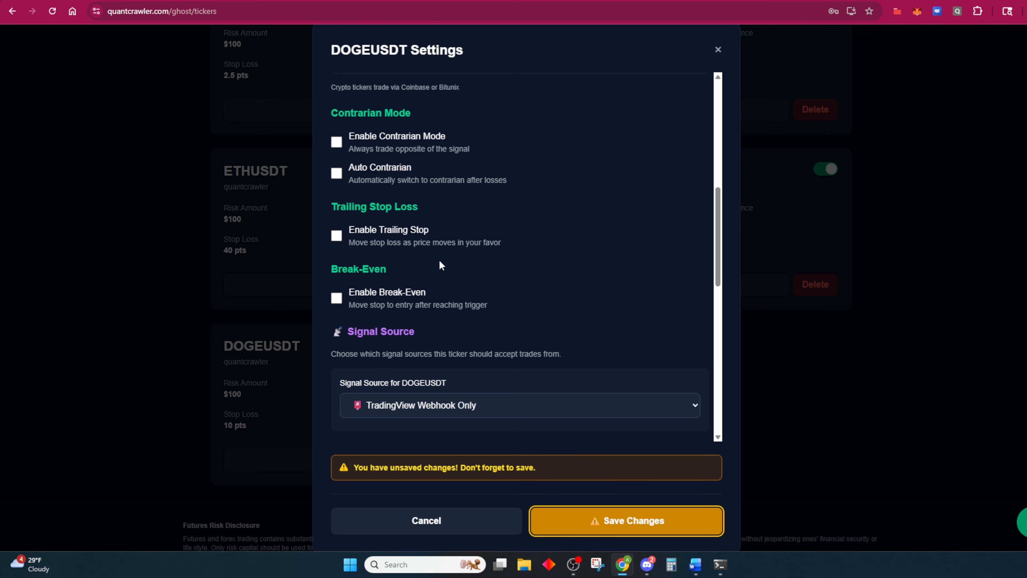
pyautogui.scroll(-5, 462, 288)
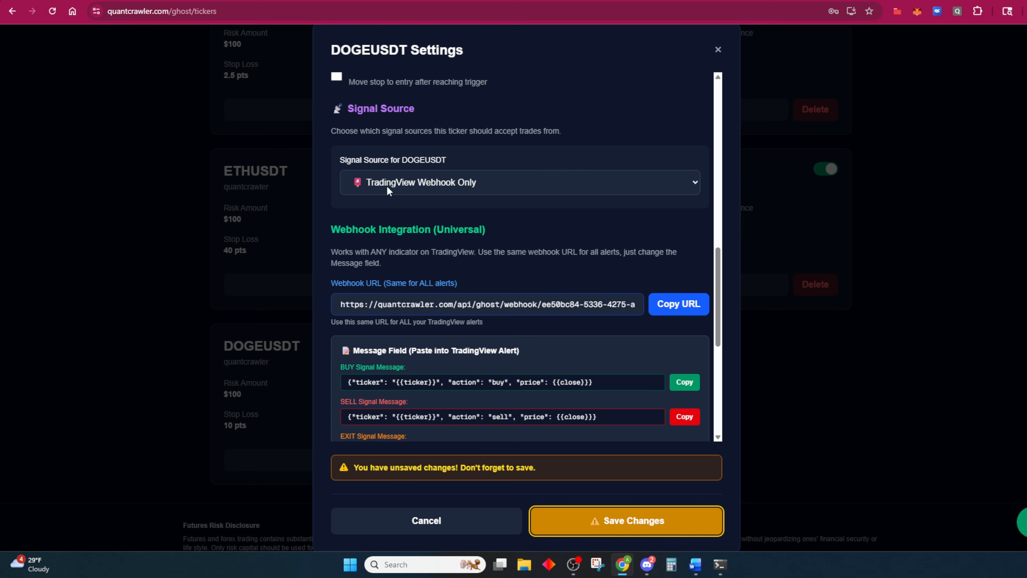
pyautogui.click(457, 1)
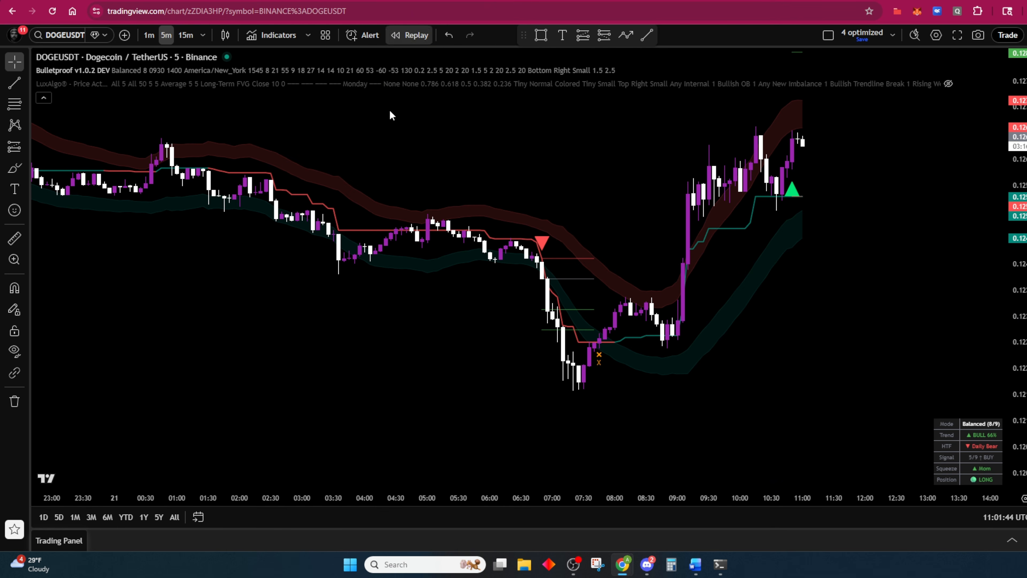
pyautogui.moveTo(760, 325); pyautogui.dragTo(720, 341)
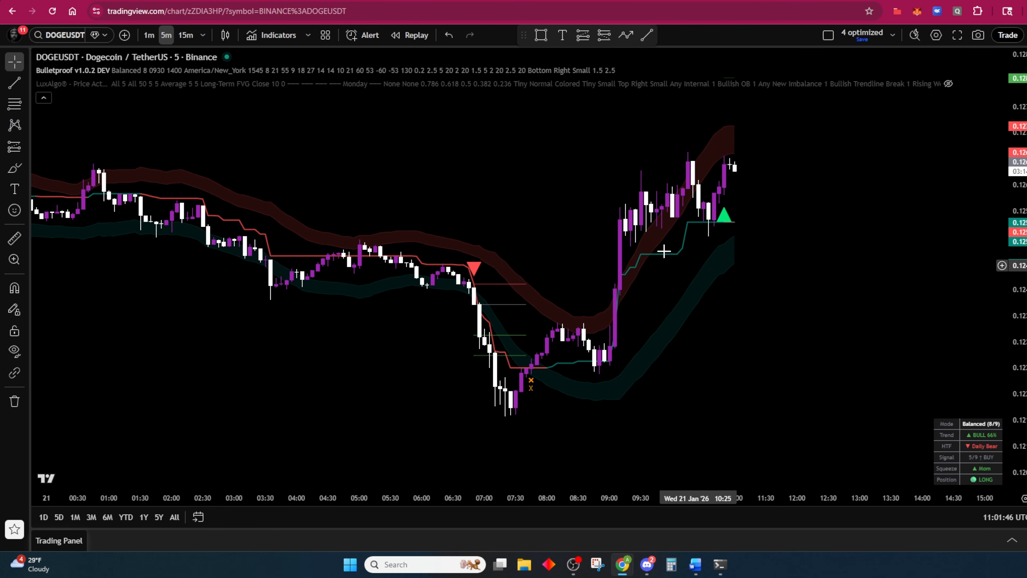
pyautogui.click(364, 1)
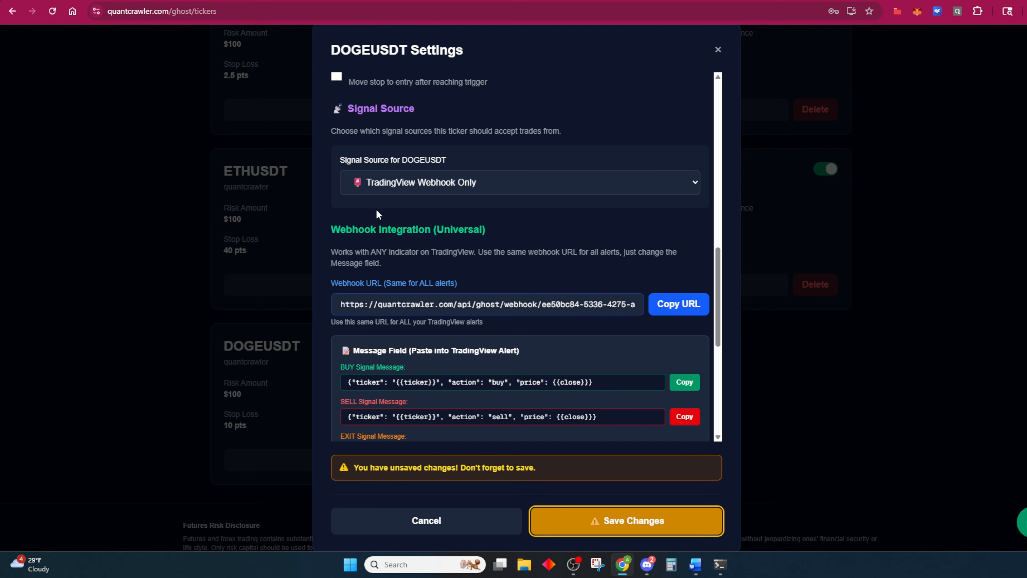
pyautogui.scroll(-3, 429, 183)
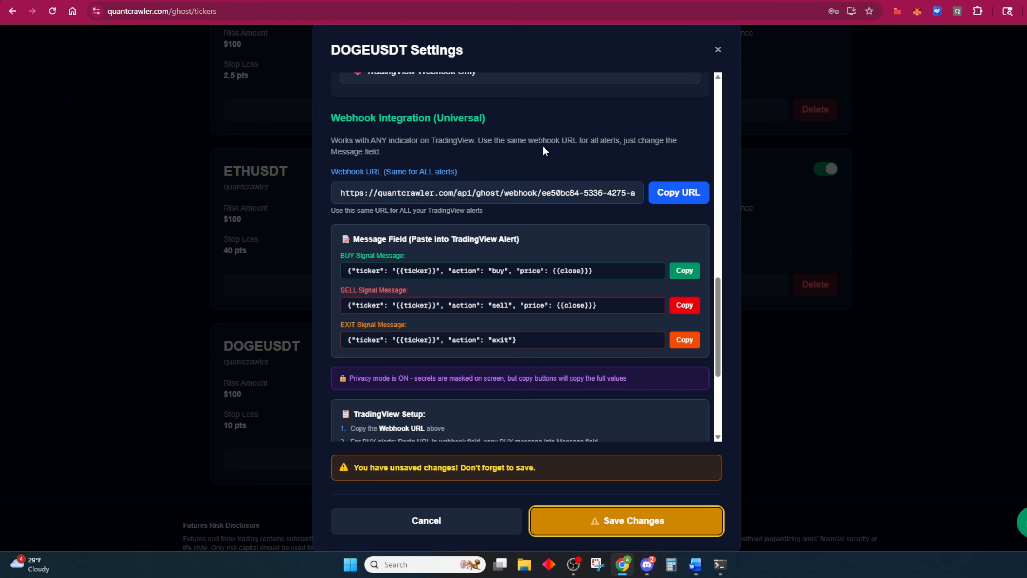
# On TradingView, start a DOGEUSDT alert using the Bulletproof v1.0.2 DEV condition TradersPost BUY, triggered once per bar close.
pyautogui.click(463, 1)
pyautogui.click(412, 0)
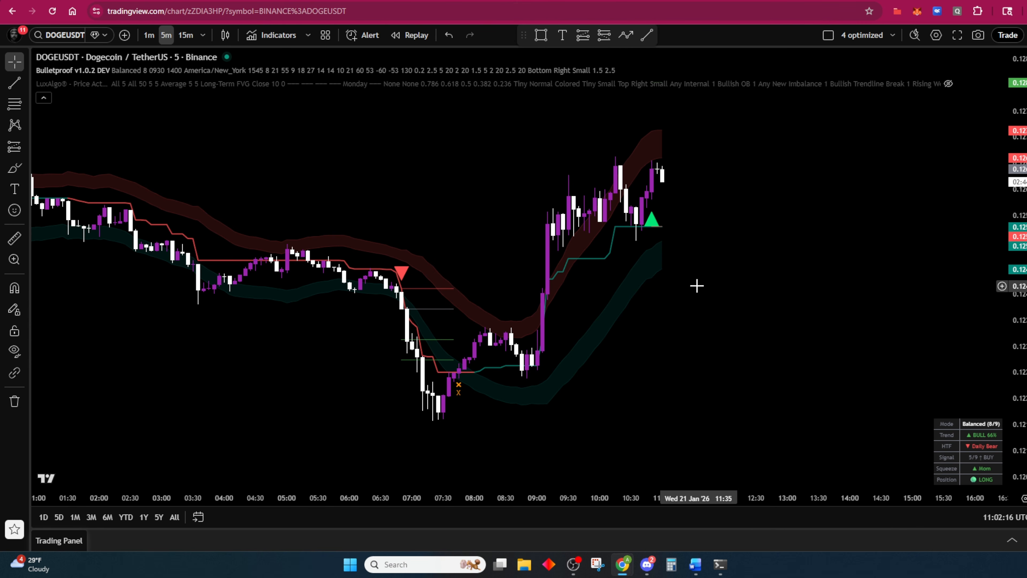
pyautogui.rightClick(695, 266)
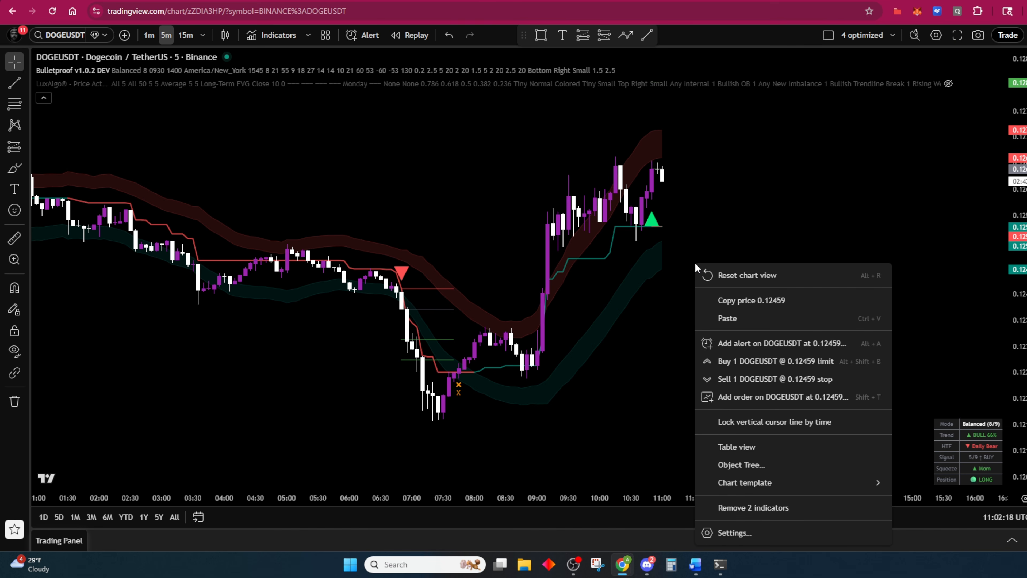
pyautogui.click(758, 343)
pyautogui.click(622, 247)
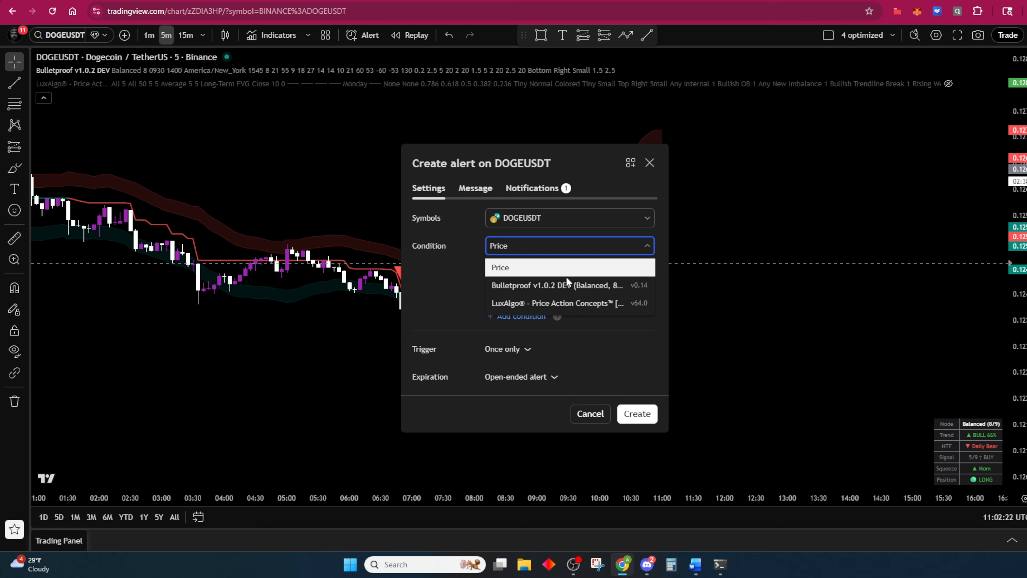
pyautogui.click(560, 285)
pyautogui.click(562, 268)
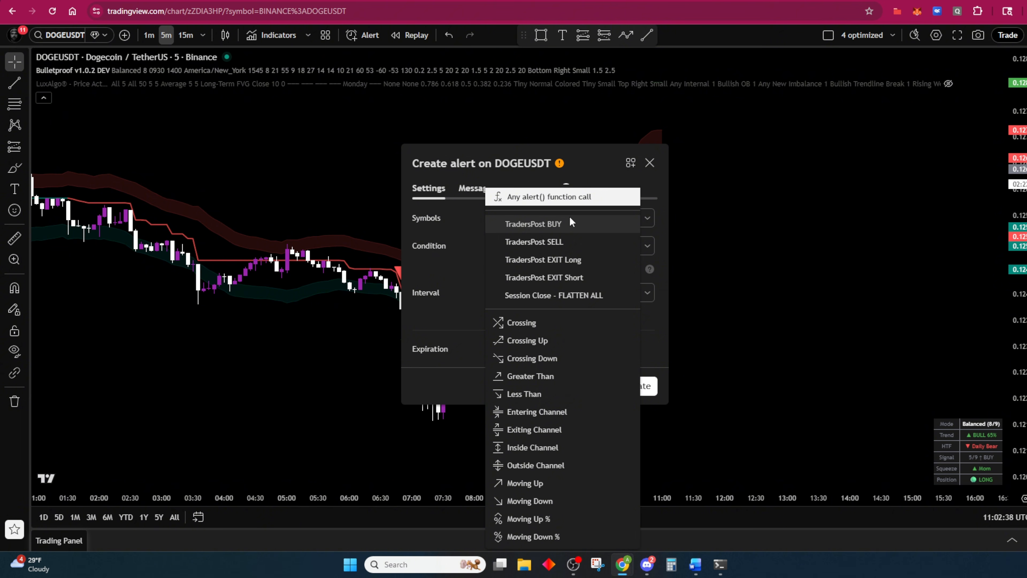
pyautogui.click(550, 223)
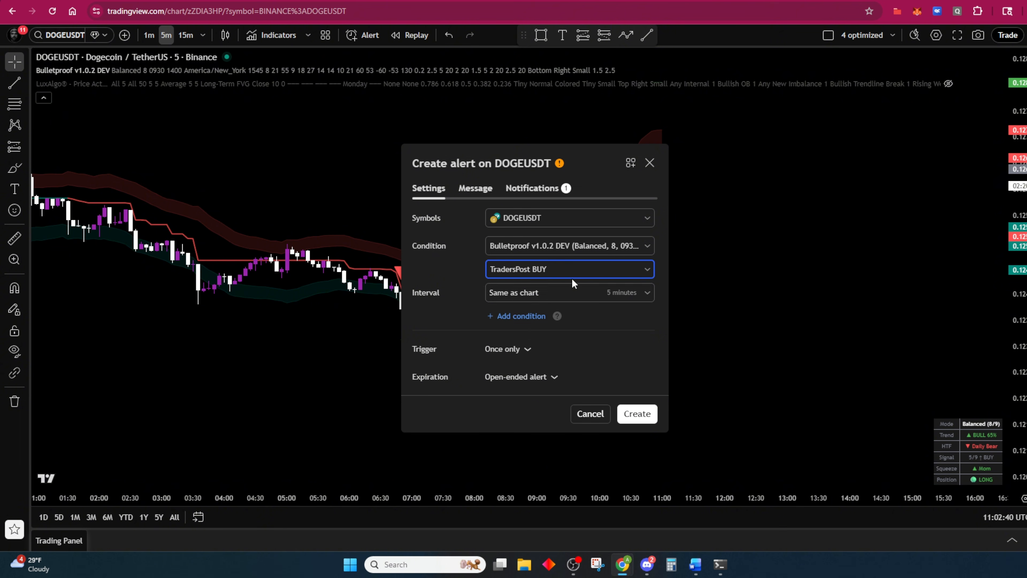
pyautogui.click(504, 351)
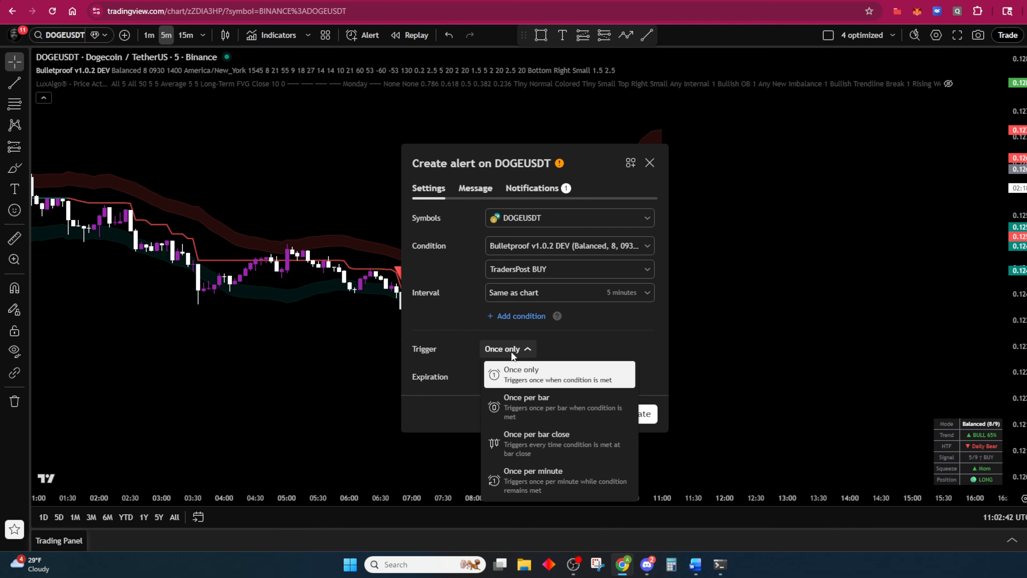
pyautogui.click(549, 445)
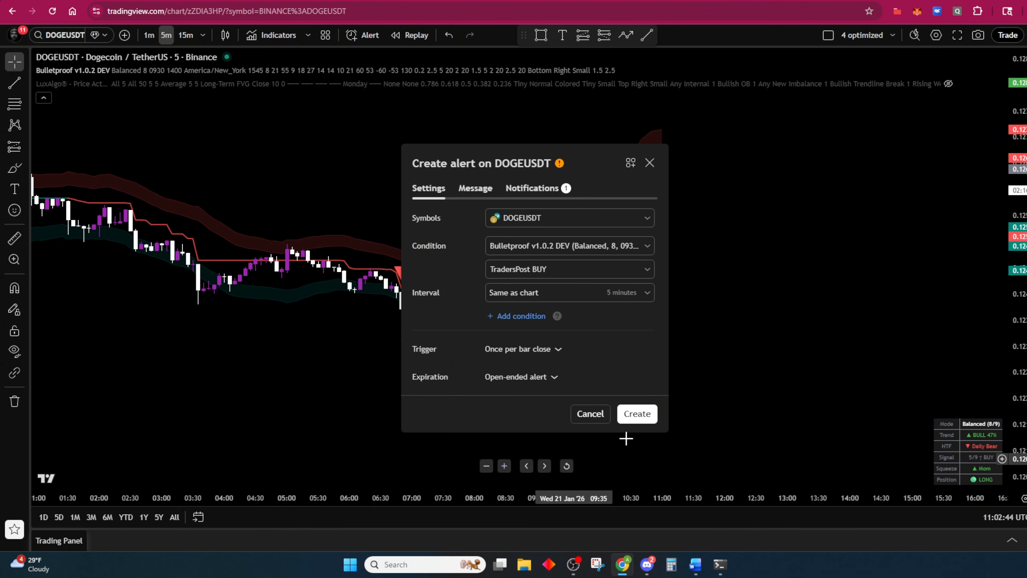
# Replace the alert's message with the BUY signal message copied from QuantCrawler's DOGEUSDT settings.
pyautogui.click(467, 192)
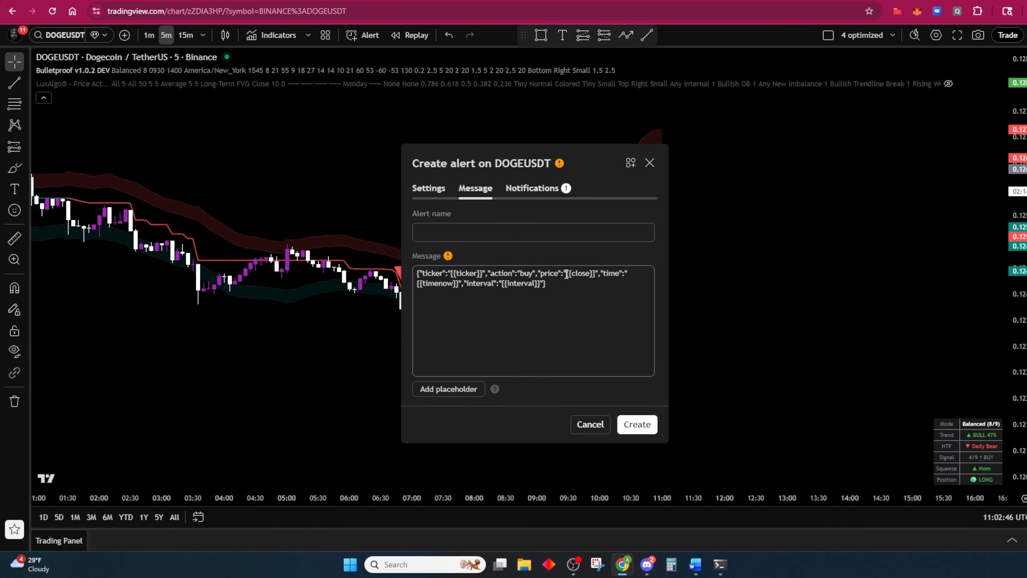
pyautogui.click(332, 0)
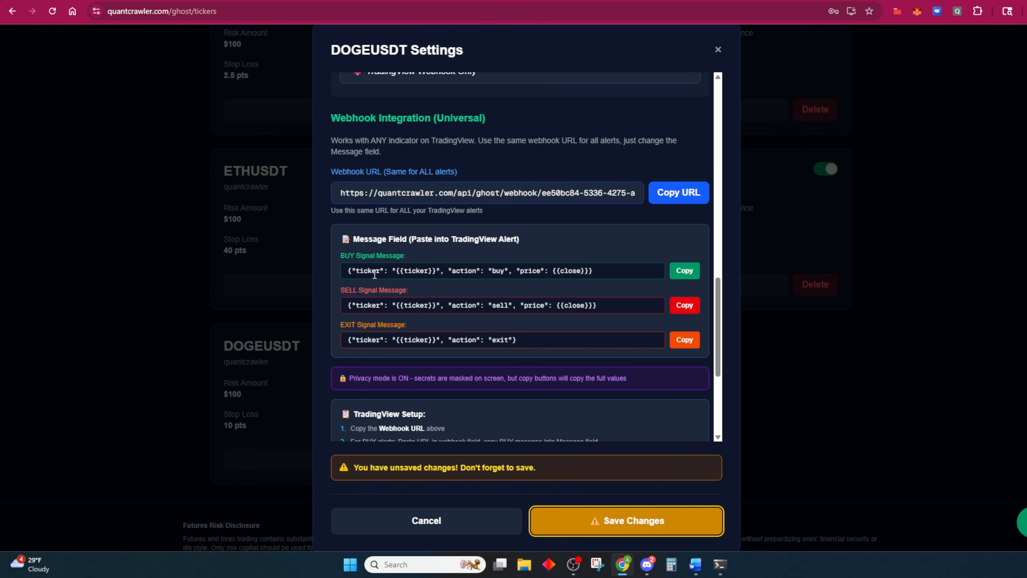
pyautogui.click(684, 270)
pyautogui.click(462, 3)
pyautogui.click(514, 286)
pyautogui.doubleClick(514, 286)
pyautogui.hotkey('ctrl', 'a')
pyautogui.hotkey('ctrl', 'v')
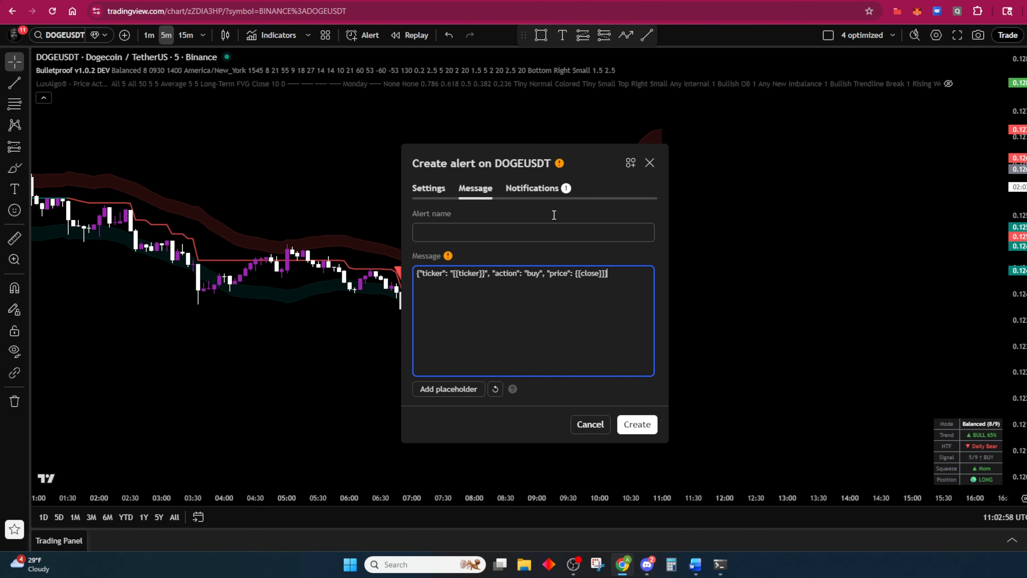
# Replace the alert's webhook URL, including its secret token, with the one copied from QuantCrawler, and create the buy alert.
pyautogui.click(461, 2)
pyautogui.click(406, 2)
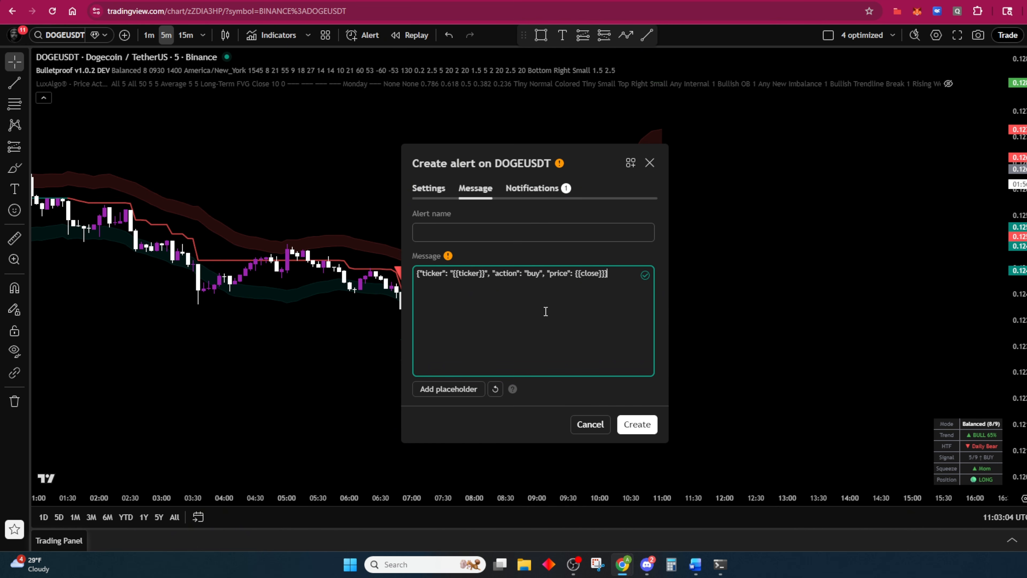
pyautogui.click(457, 2)
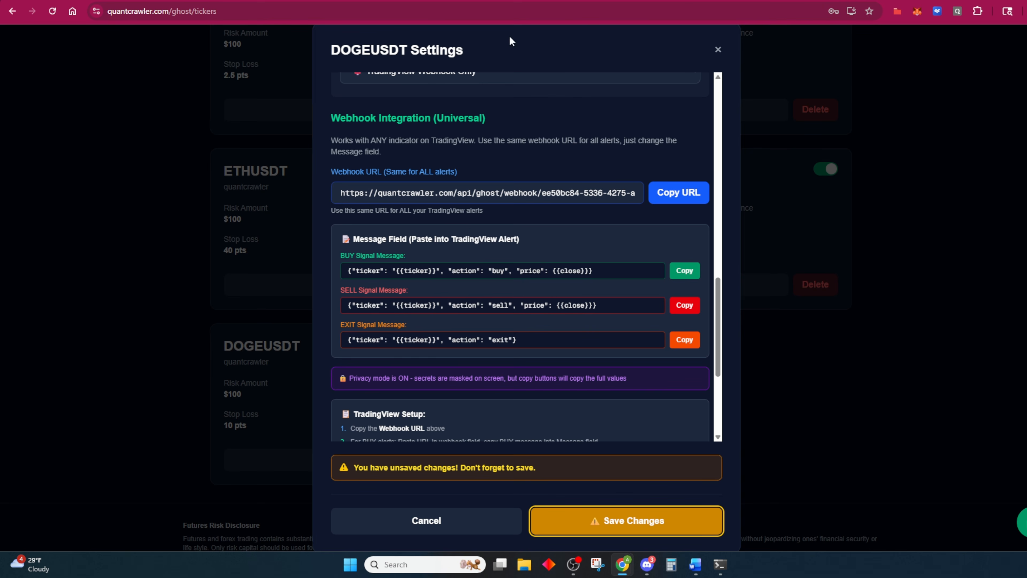
pyautogui.click(493, 1)
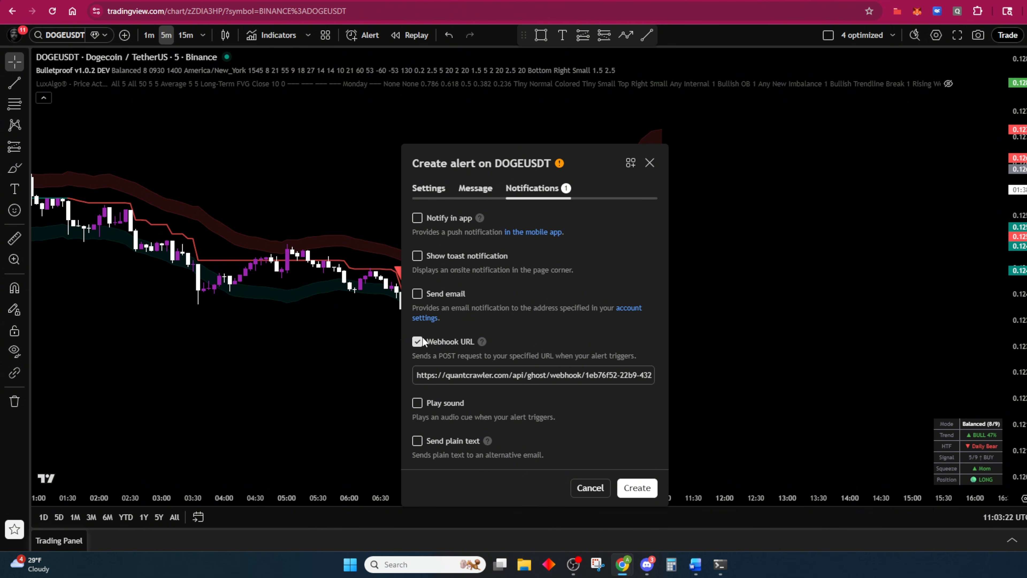
pyautogui.click(494, 374)
pyautogui.hotkey('ctrl', 'a')
pyautogui.click(365, 2)
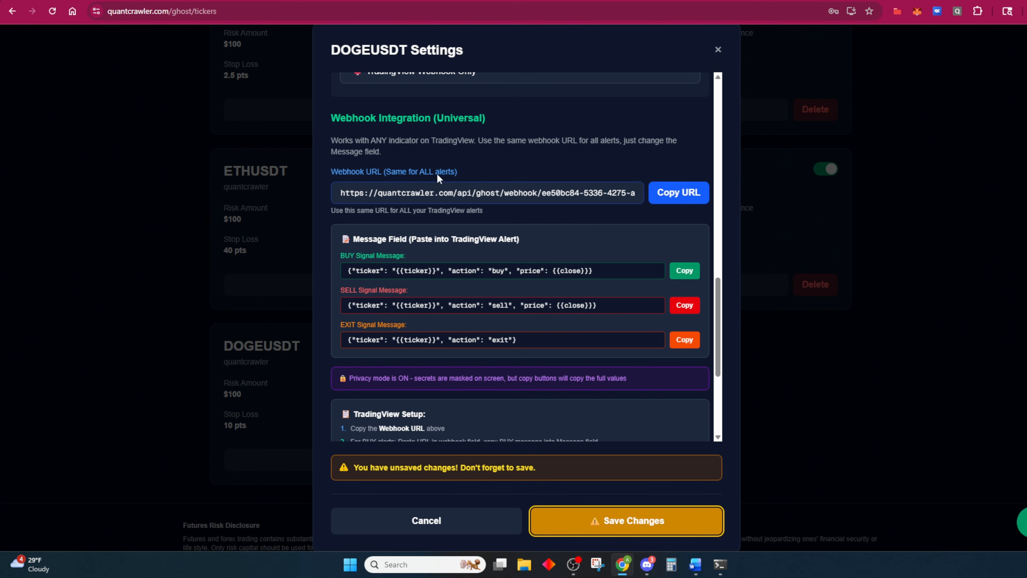
pyautogui.click(665, 200)
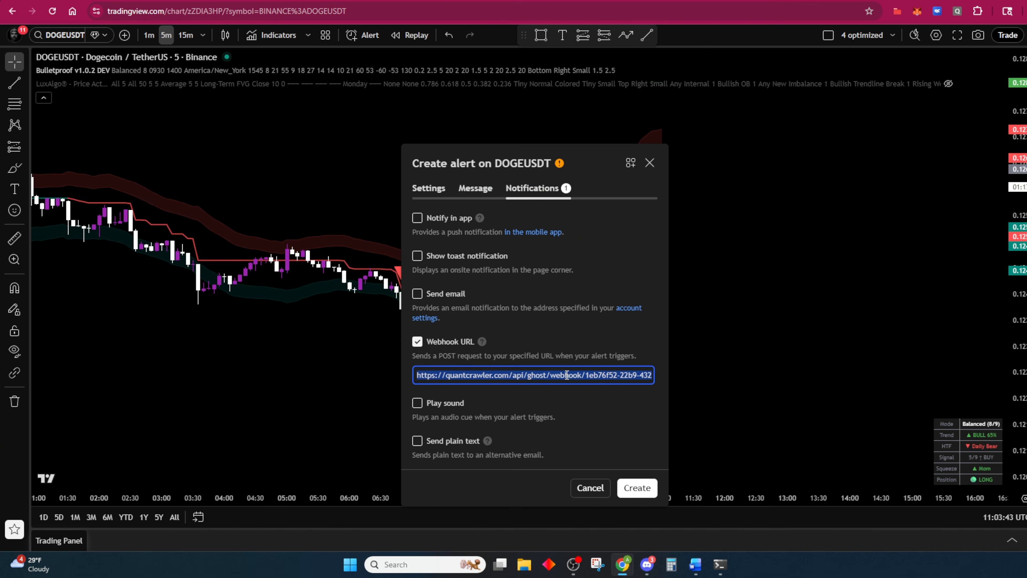
pyautogui.hotkey('ctrl', 'v')
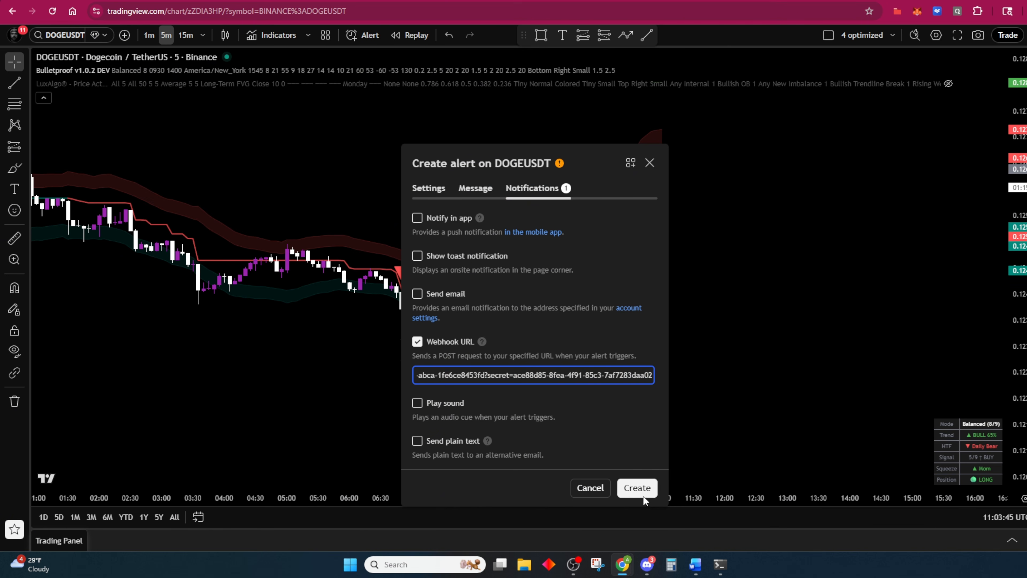
pyautogui.click(637, 488)
# Start another DOGEUSDT alert using the Bulletproof v1.0.2 DEV condition TradersPost SELL, triggered once per bar close.
pyautogui.rightClick(694, 205)
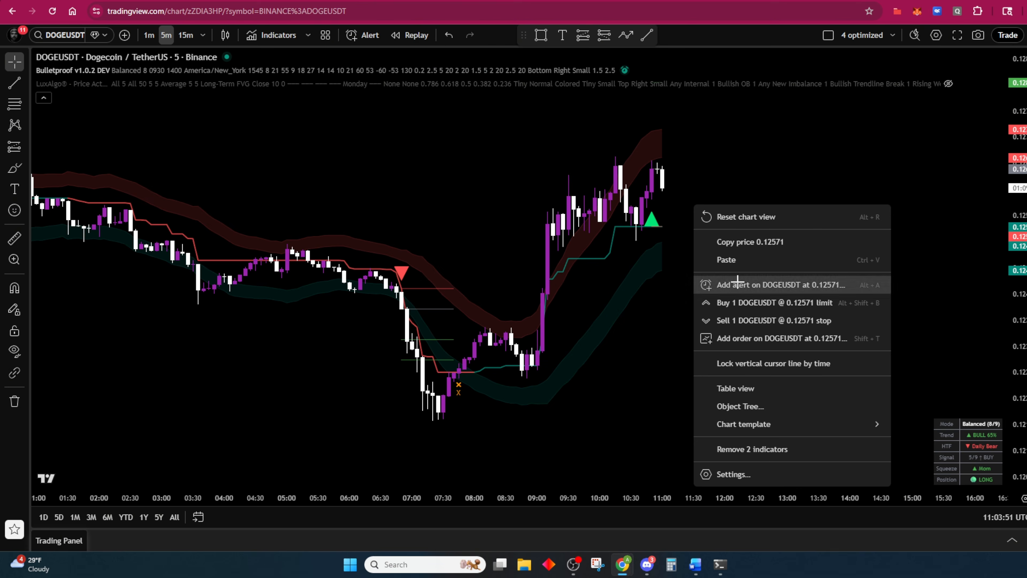
pyautogui.click(741, 285)
pyautogui.click(569, 246)
pyautogui.click(568, 280)
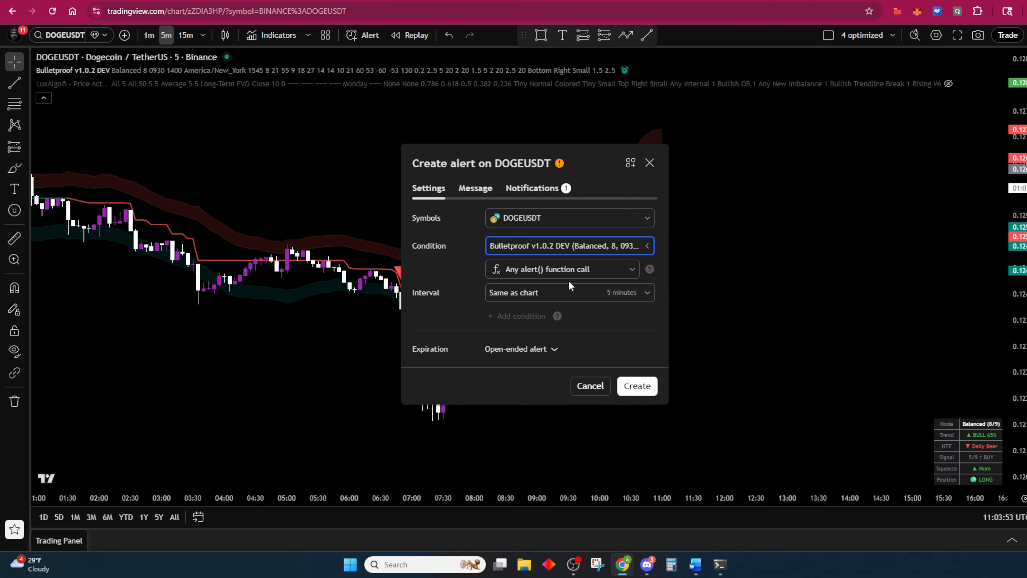
pyautogui.click(555, 269)
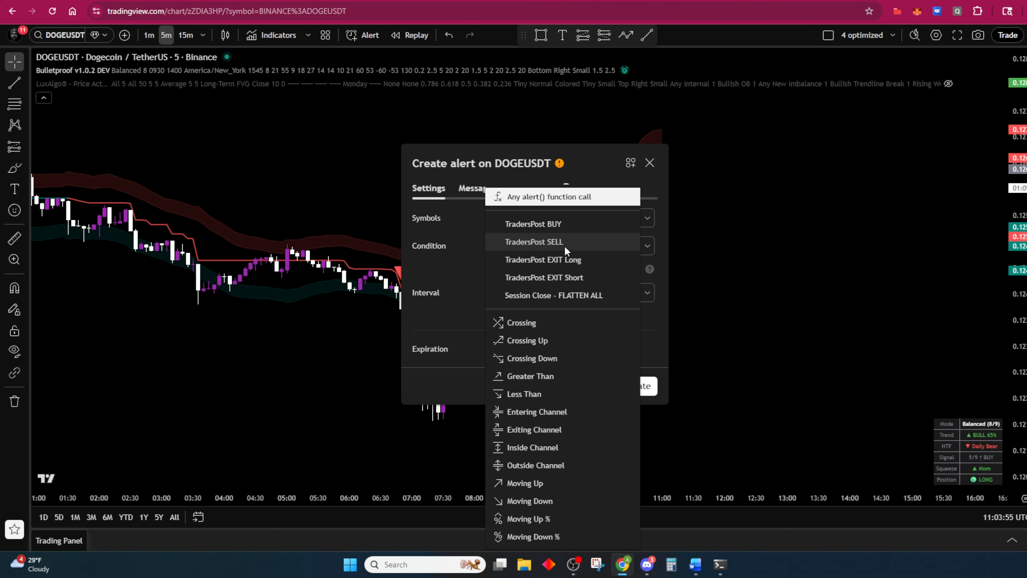
pyautogui.click(554, 243)
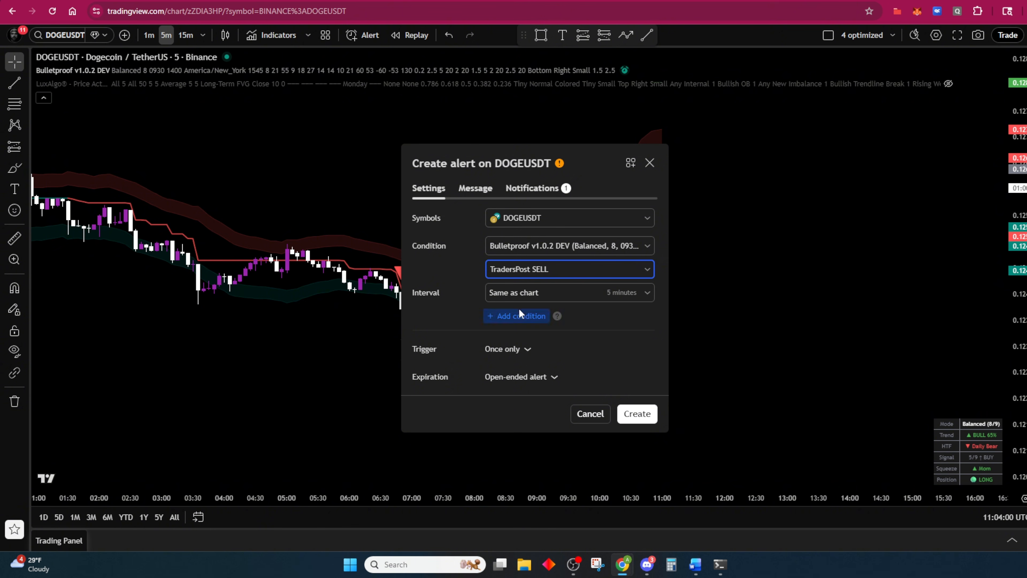
pyautogui.click(521, 350)
pyautogui.click(562, 444)
# Replace the sell alert's message with the SELL signal message copied from QuantCrawler's DOGEUSDT settings.
pyautogui.click(477, 196)
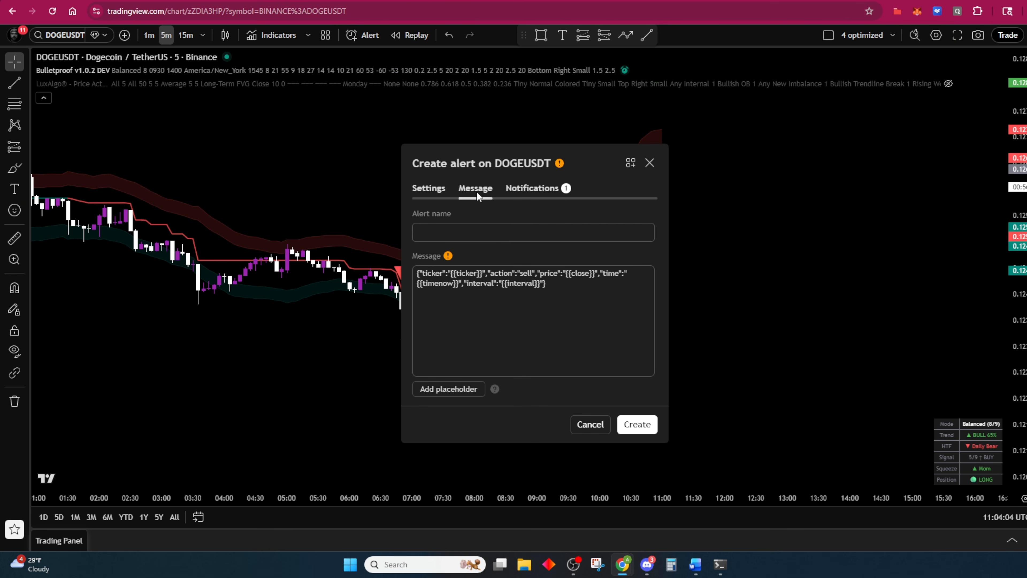
pyautogui.hotkey('ctrl', 'Tab')
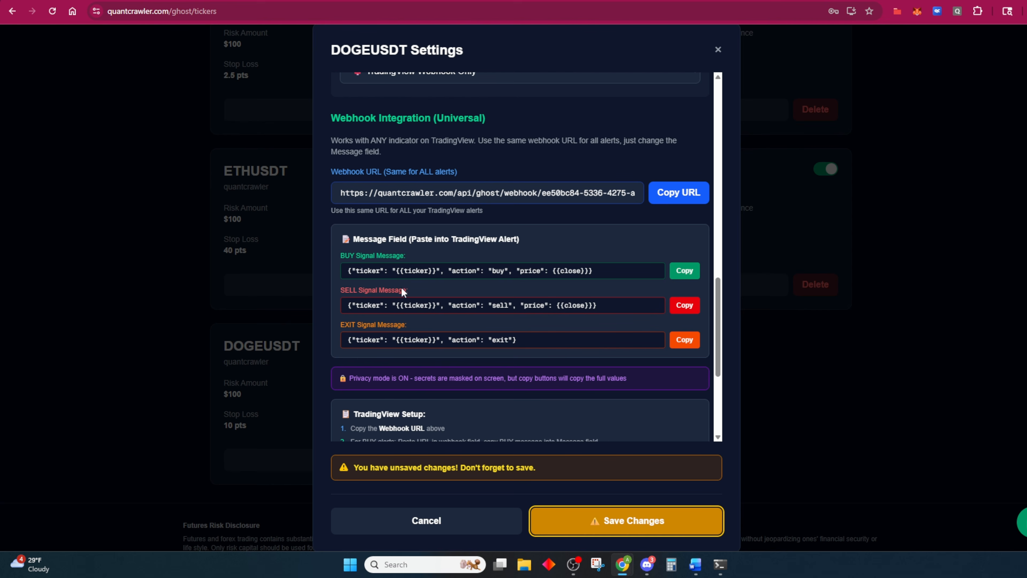
pyautogui.click(684, 306)
pyautogui.hotkey('ctrl', 'Tab')
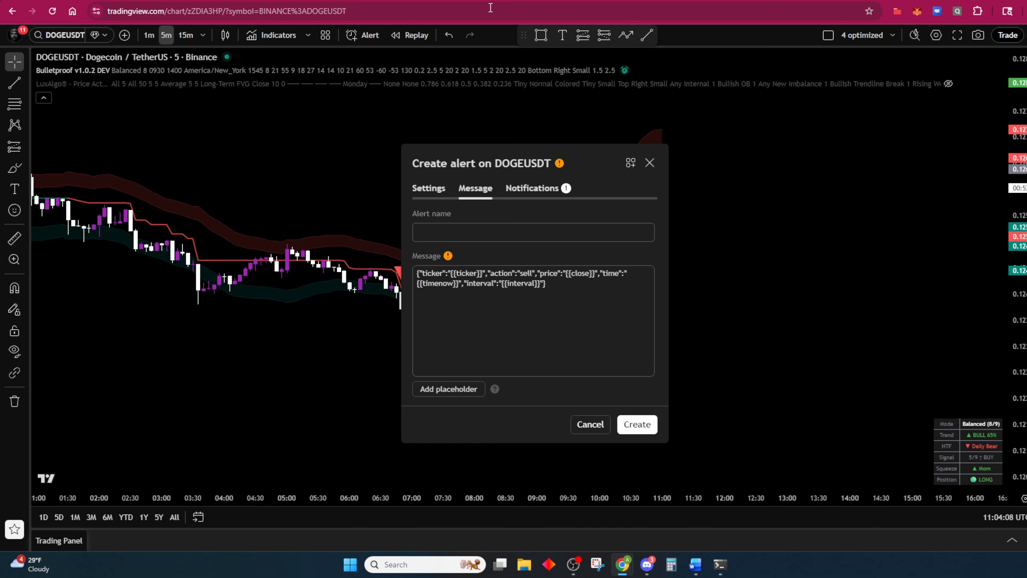
# Replace the sell alert's webhook URL, including its secret token, with the one copied from QuantCrawler, and create the alert.
pyautogui.click(533, 188)
pyautogui.click(590, 376)
pyautogui.hotkey('ctrl', 'Tab')
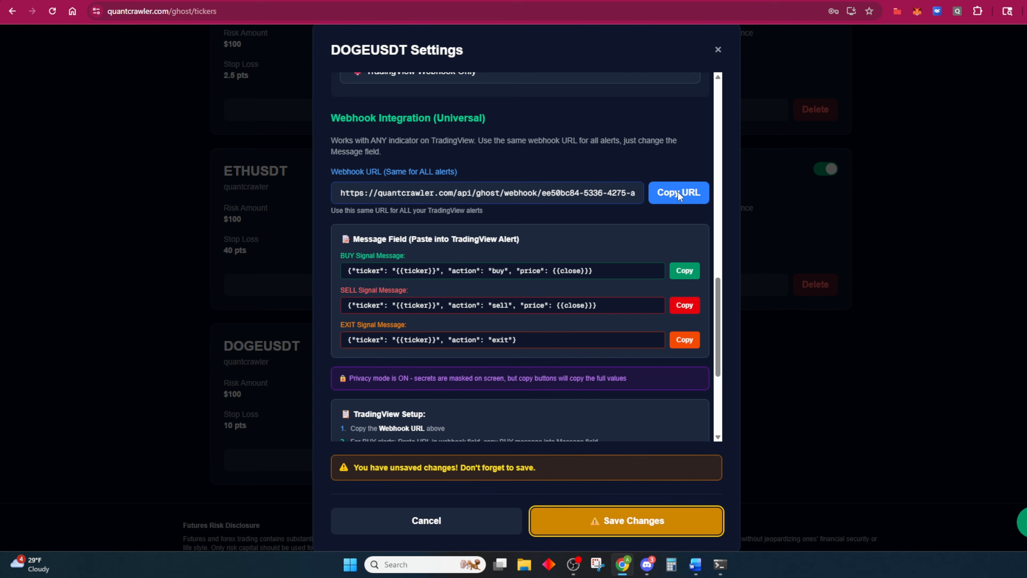
pyautogui.hotkey('ctrl', 'Tab')
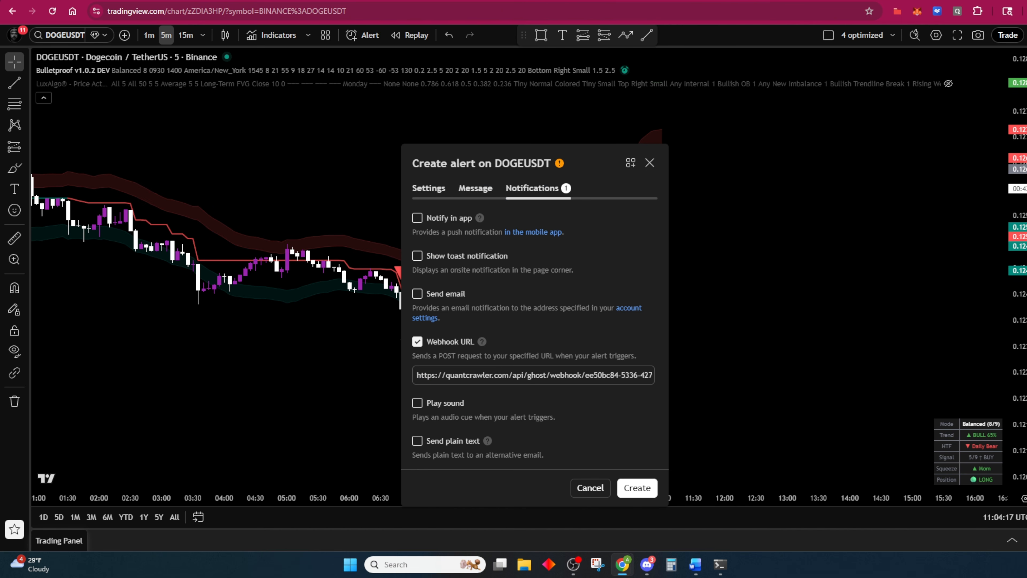
pyautogui.click(543, 375)
pyautogui.hotkey('ctrl', 'a')
pyautogui.hotkey('ctrl', 'v')
pyautogui.click(651, 493)
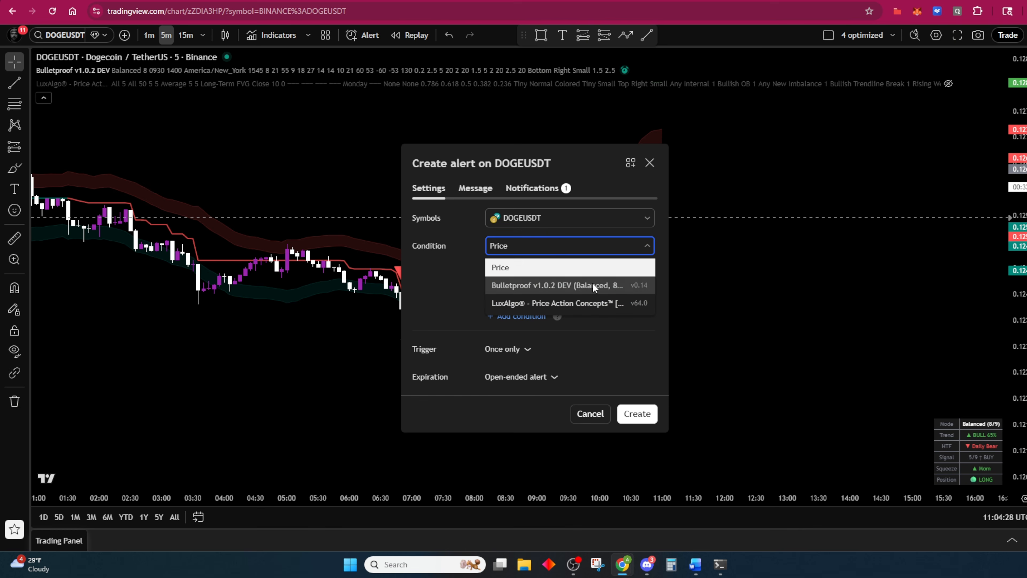
pyautogui.click(592, 283)
pyautogui.click(572, 271)
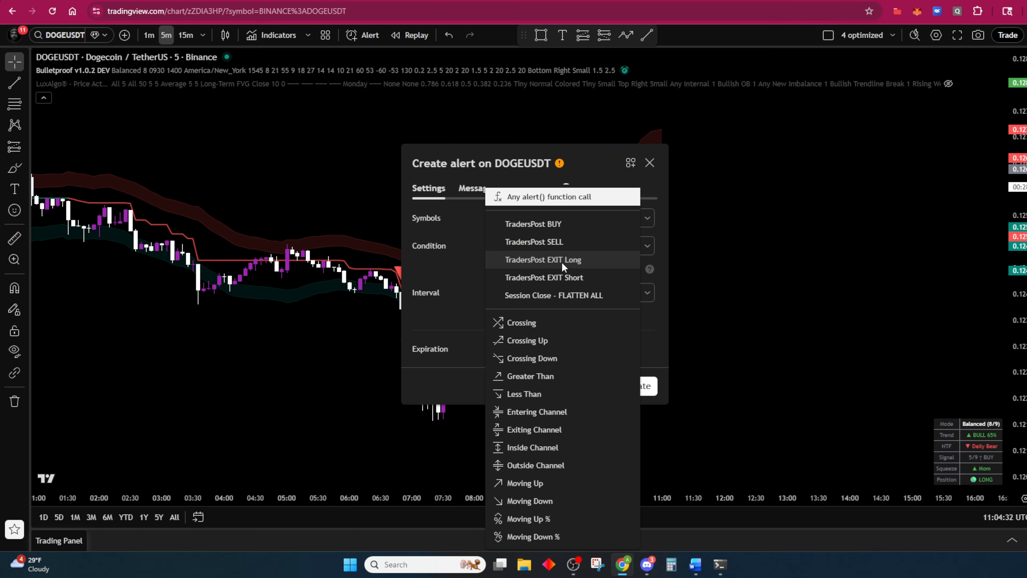
pyautogui.click(229, 282)
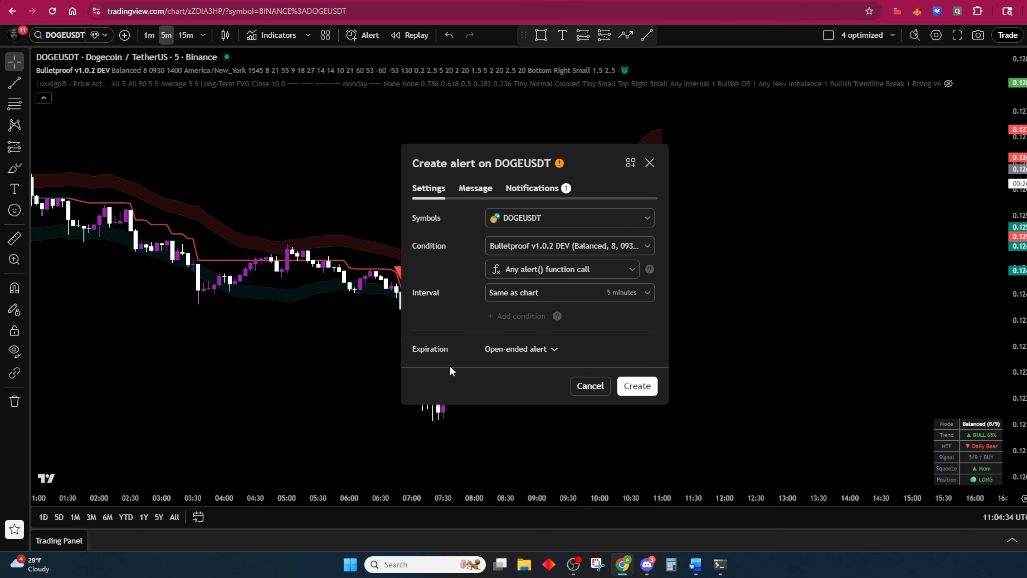
pyautogui.click(590, 386)
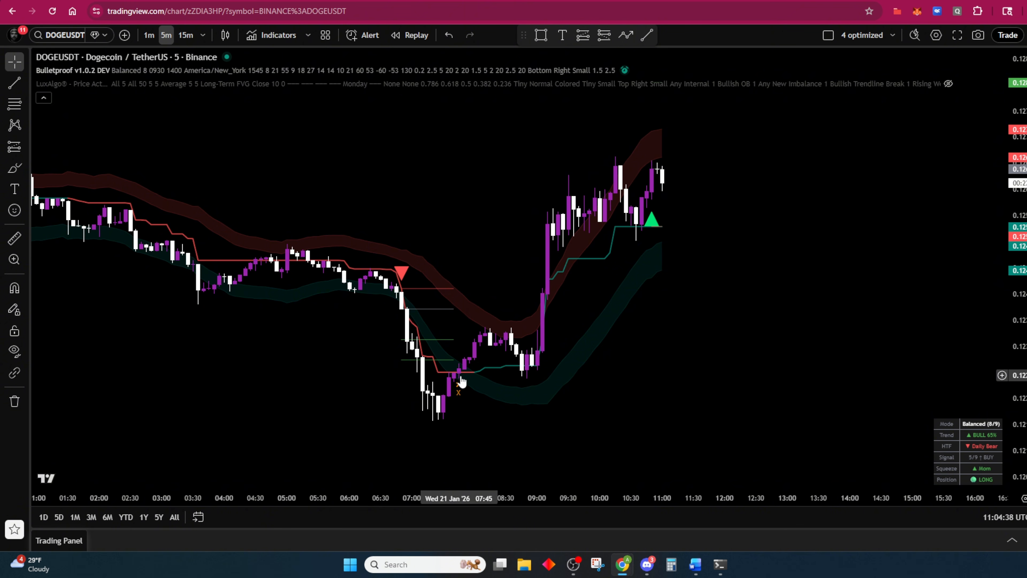
# Start a DOGEUSDT alert using the Bulletproof v1.0.2 DEV condition TradersPost EXIT Long, triggered once per bar close.
pyautogui.rightClick(695, 213)
pyautogui.click(708, 271)
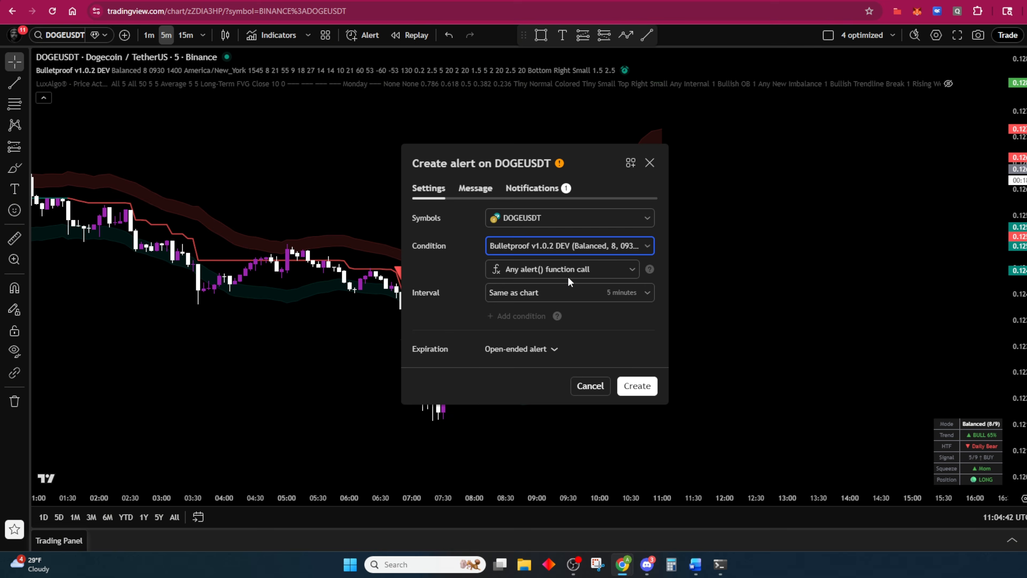
pyautogui.click(538, 269)
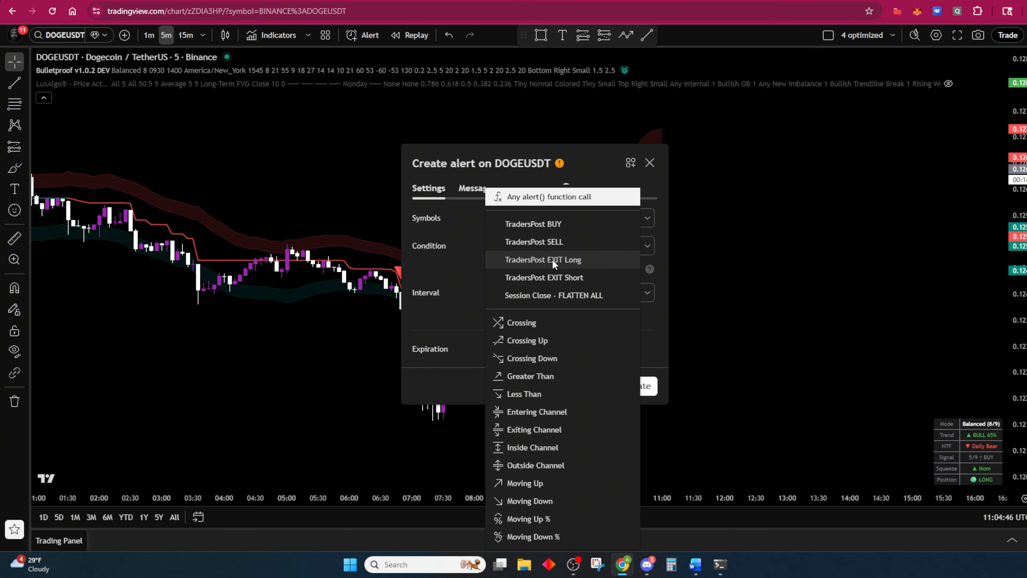
pyautogui.click(552, 260)
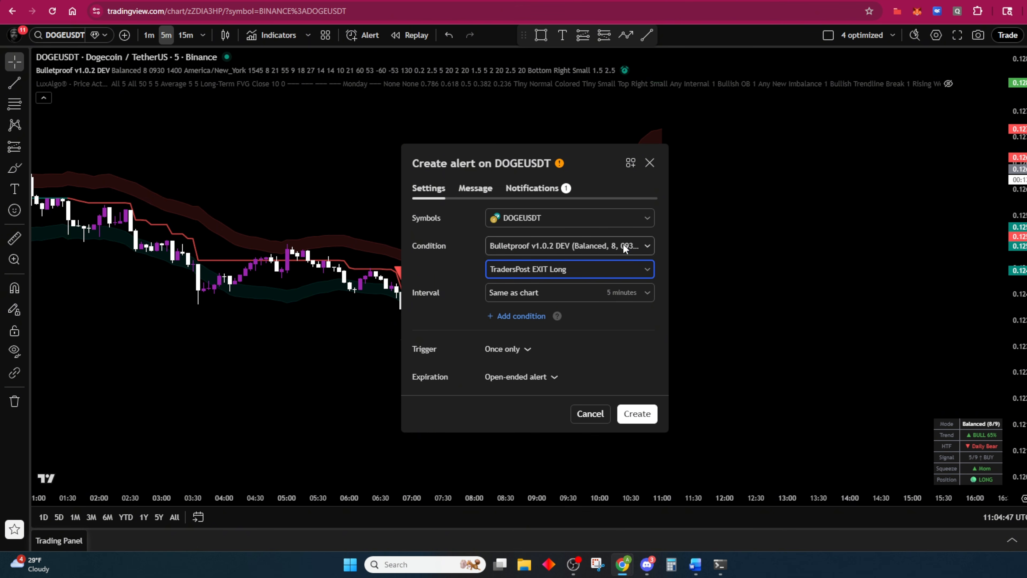
pyautogui.click(510, 351)
pyautogui.click(526, 442)
# Give the exit-long alert QuantCrawler's EXIT signal message and copied webhook URL with its secret token, and create it.
pyautogui.click(475, 191)
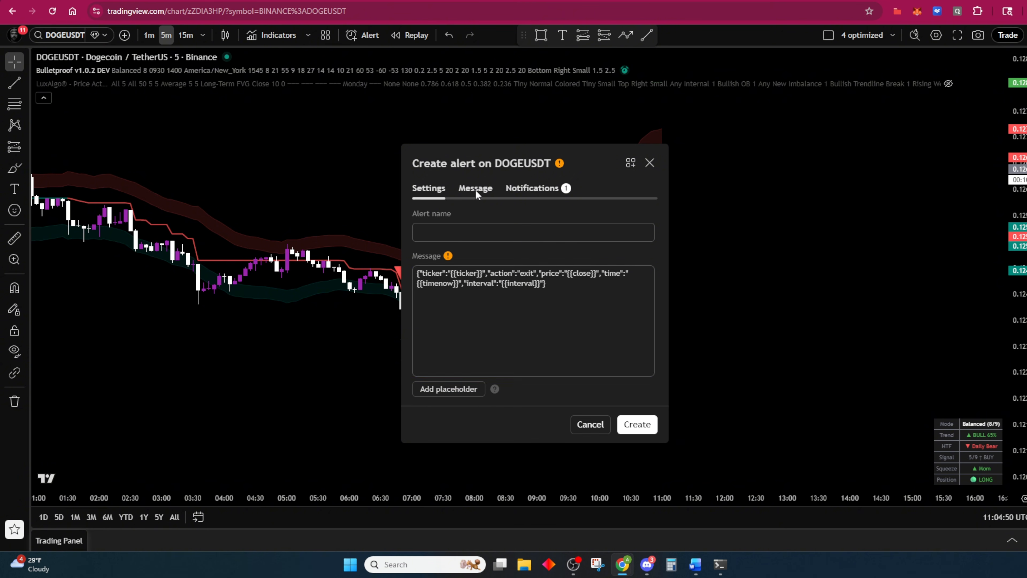
pyautogui.click(533, 188)
pyautogui.hotkey('ctrl', 'Tab')
pyautogui.click(682, 193)
pyautogui.hotkey('ctrl', 'shift', 'Tab')
pyautogui.click(589, 374)
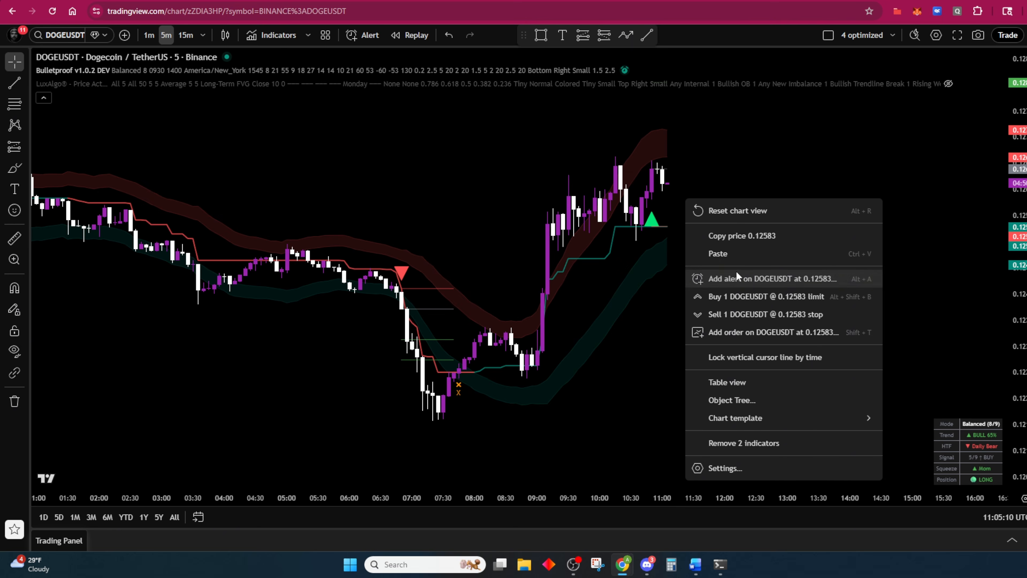
# Start a DOGEUSDT alert using the Bulletproof v1.0.2 DEV condition TradersPost EXIT Short, triggered once per bar close.
pyautogui.click(737, 279)
pyautogui.click(571, 247)
pyautogui.click(568, 284)
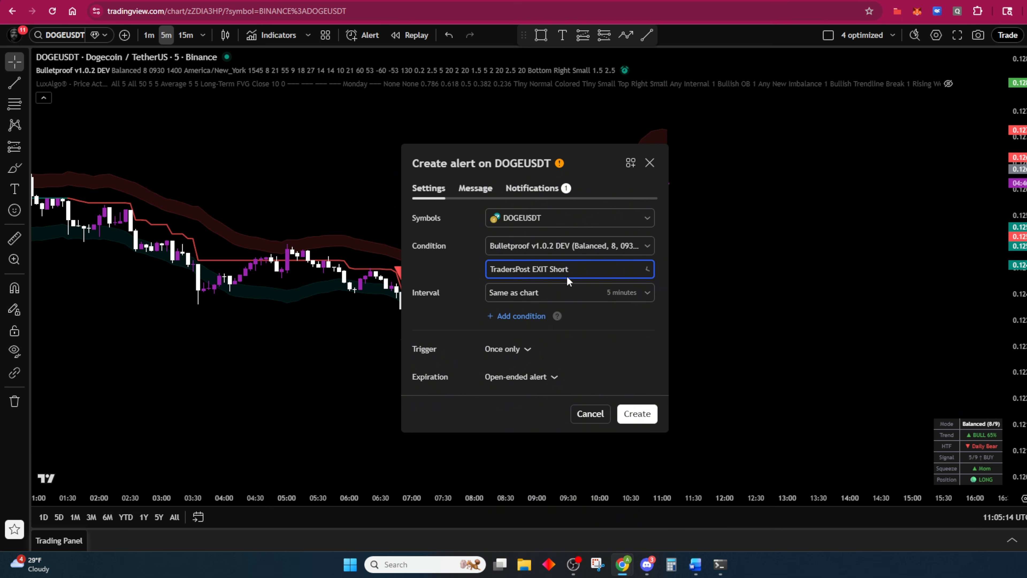
pyautogui.click(508, 349)
pyautogui.click(526, 352)
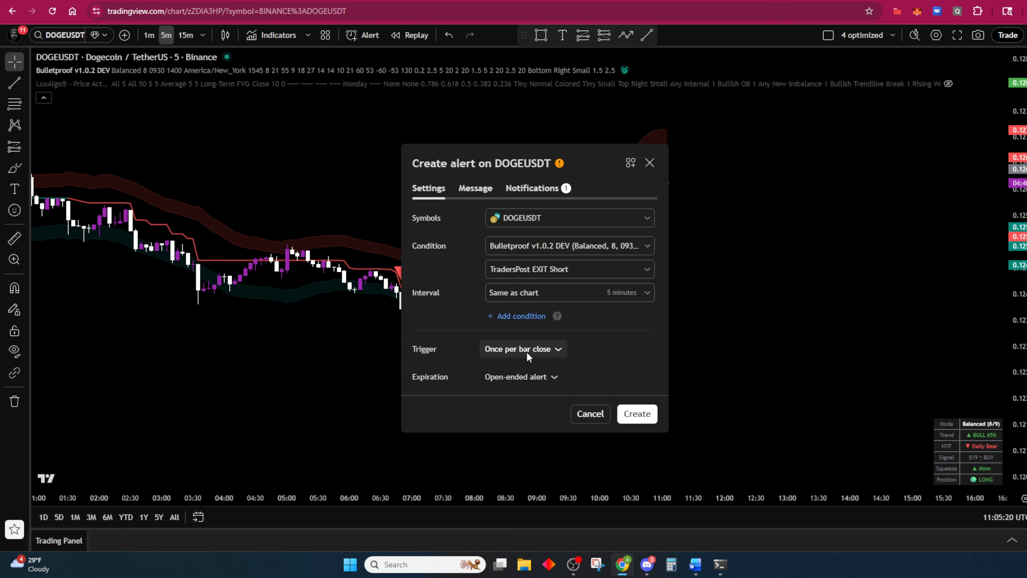
# Replace the exit-short alert's message with the EXIT signal message copied from QuantCrawler's DOGEUSDT settings.
pyautogui.click(480, 189)
pyautogui.click(348, 1)
pyautogui.click(686, 339)
pyautogui.hotkey('ctrl', 'Tab')
pyautogui.click(535, 296)
pyautogui.hotkey('ctrl', 'a')
pyautogui.hotkey('ctrl', 'v')
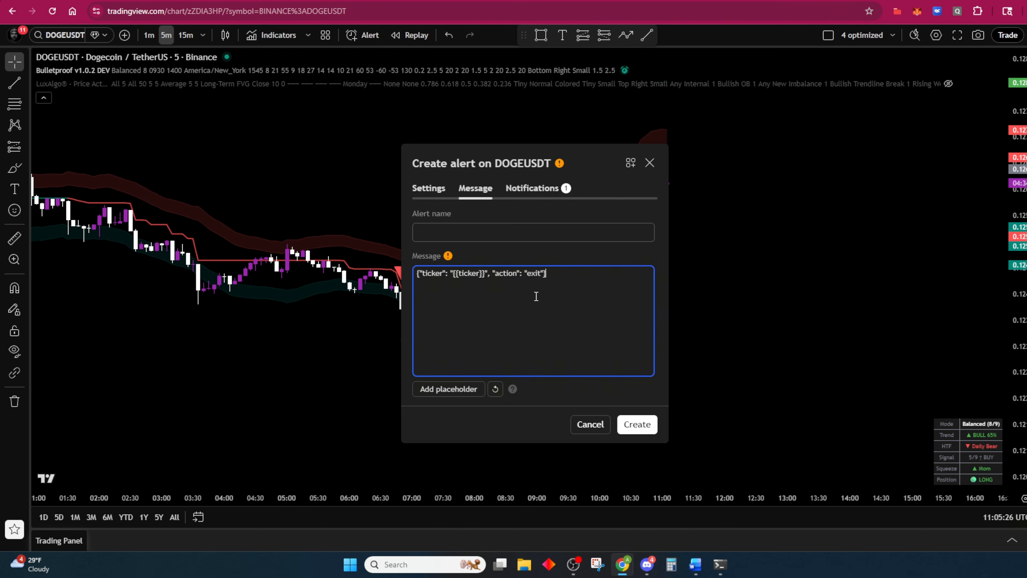
# Replace the exit-short alert's webhook URL, including its secret token, with the one copied from QuantCrawler, and create the alert.
pyautogui.click(538, 188)
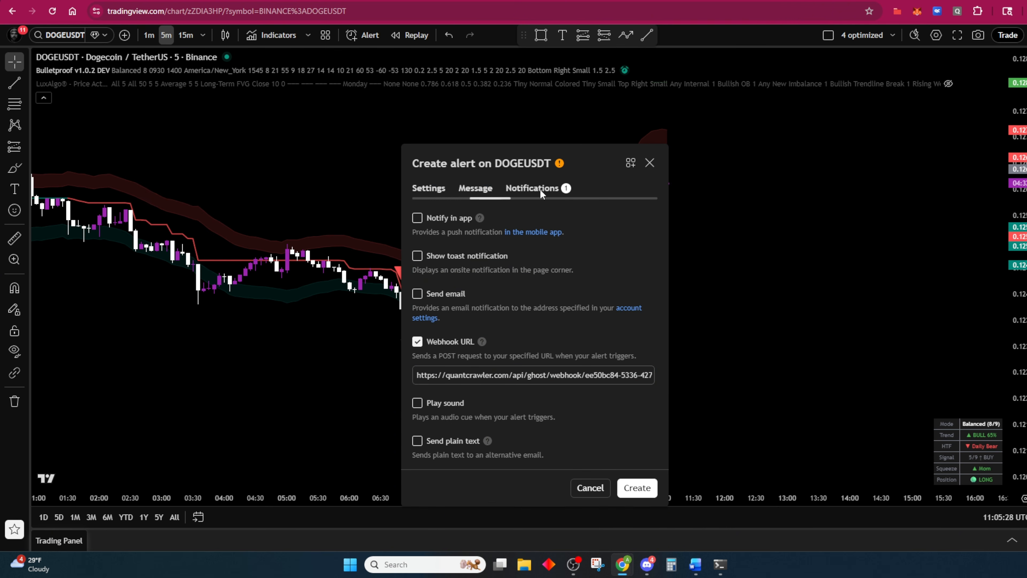
pyautogui.hotkey('ctrl', 'Tab')
pyautogui.click(438, 1)
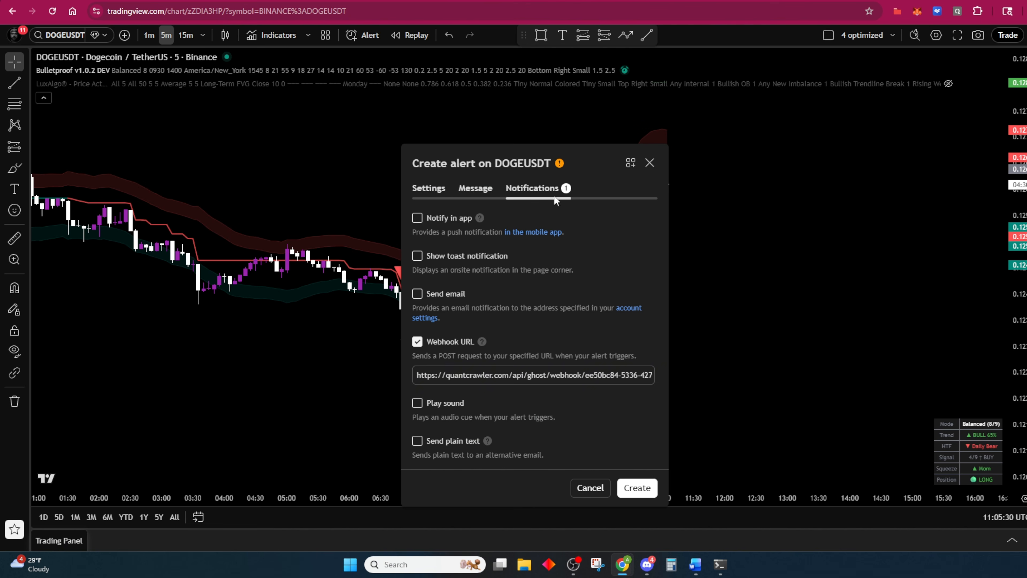
pyautogui.tripleClick(612, 373)
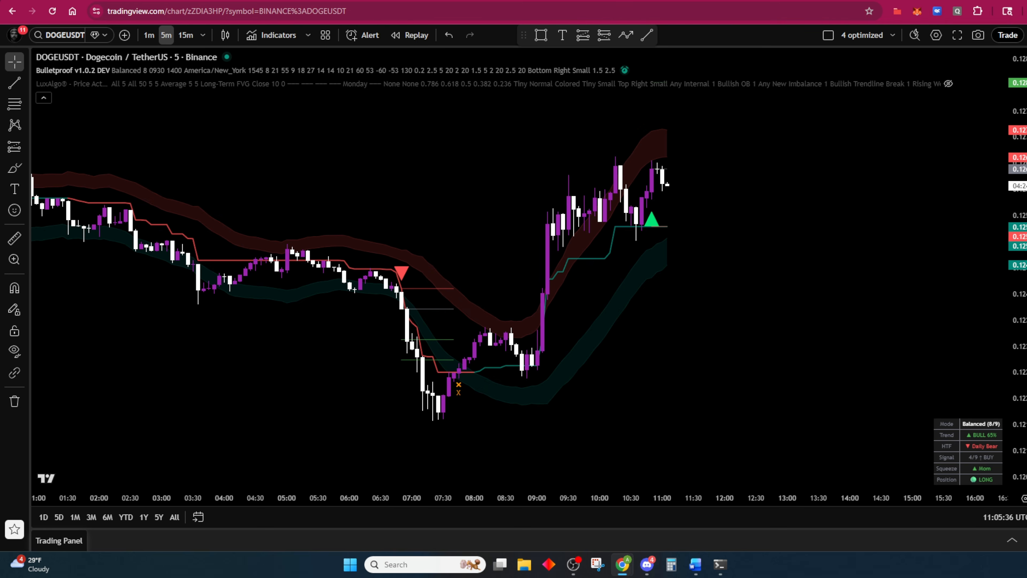
# Check the buy, sell and exit alerts for DOGEUSDT in TradingView's alert list, then close the list.
pyautogui.click(1026, 83)
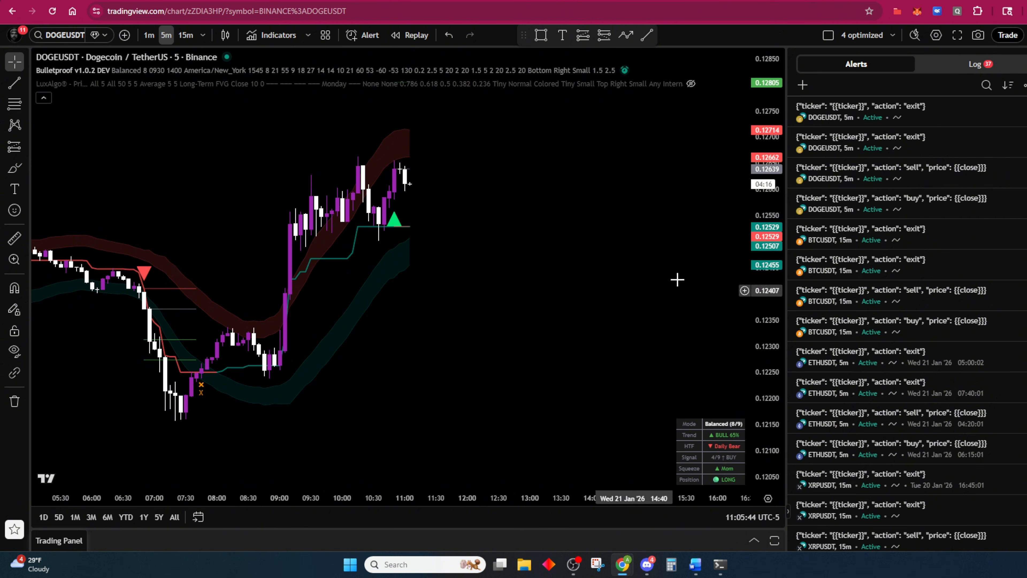
pyautogui.click(1026, 85)
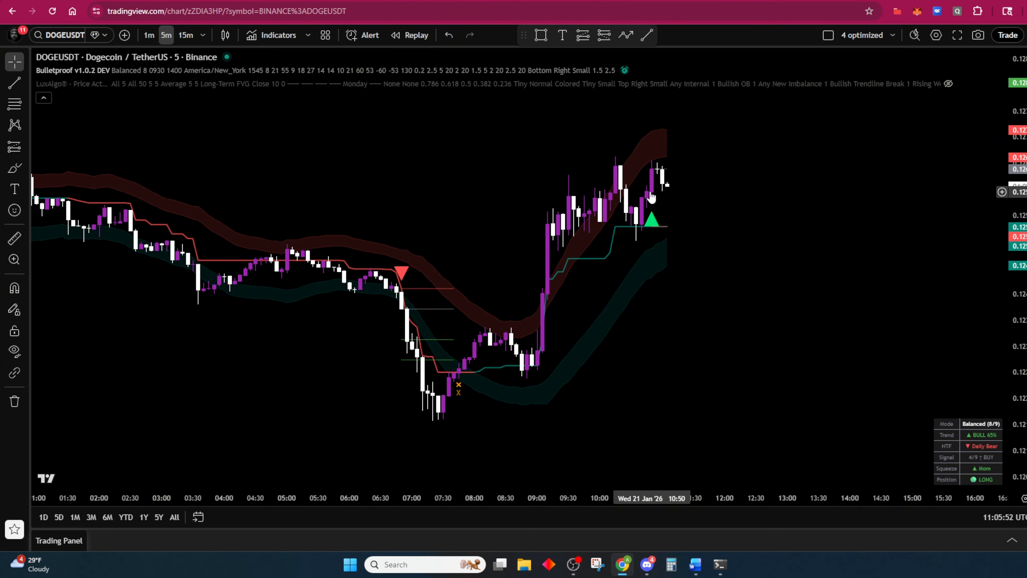
# Switch to QuantCrawler, look over the DOGEUSDT account, signal source and webhook settings, and save the changes.
pyautogui.hotkey('ctrl', 'Tab')
pyautogui.scroll(10, 581, 175)
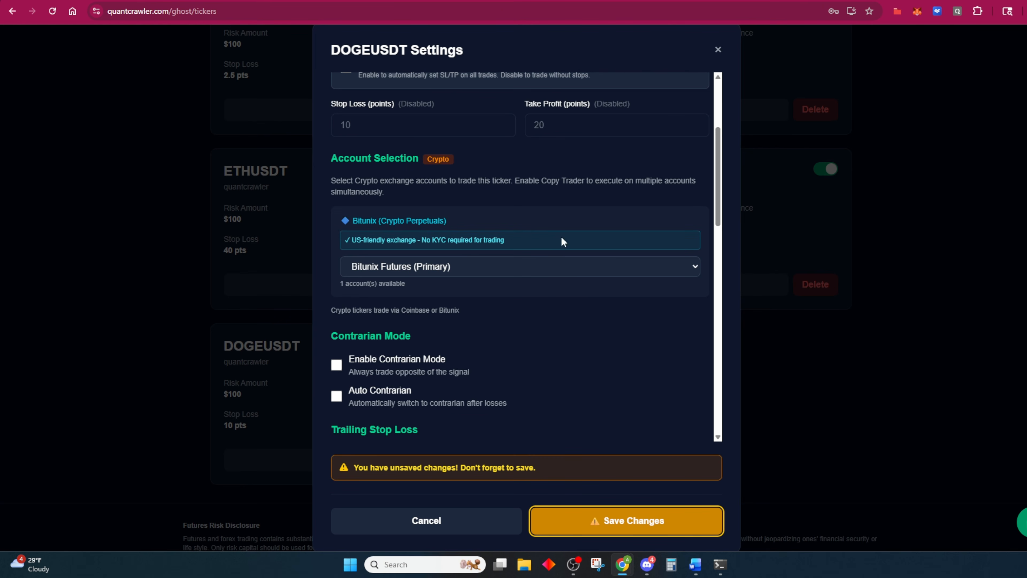
pyautogui.scroll(5, 488, 222)
pyautogui.scroll(-15, 505, 238)
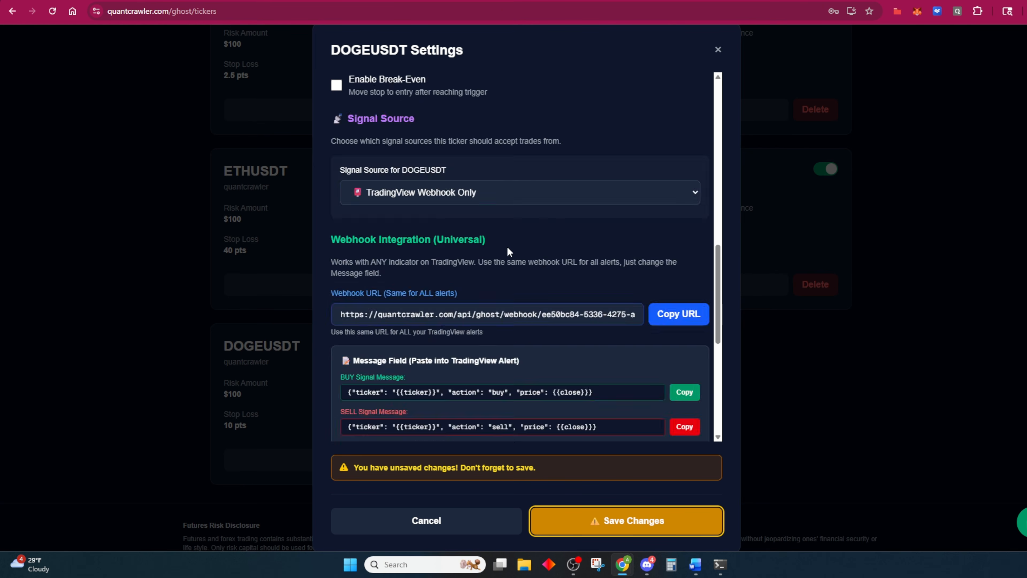
pyautogui.scroll(-1, 649, 400)
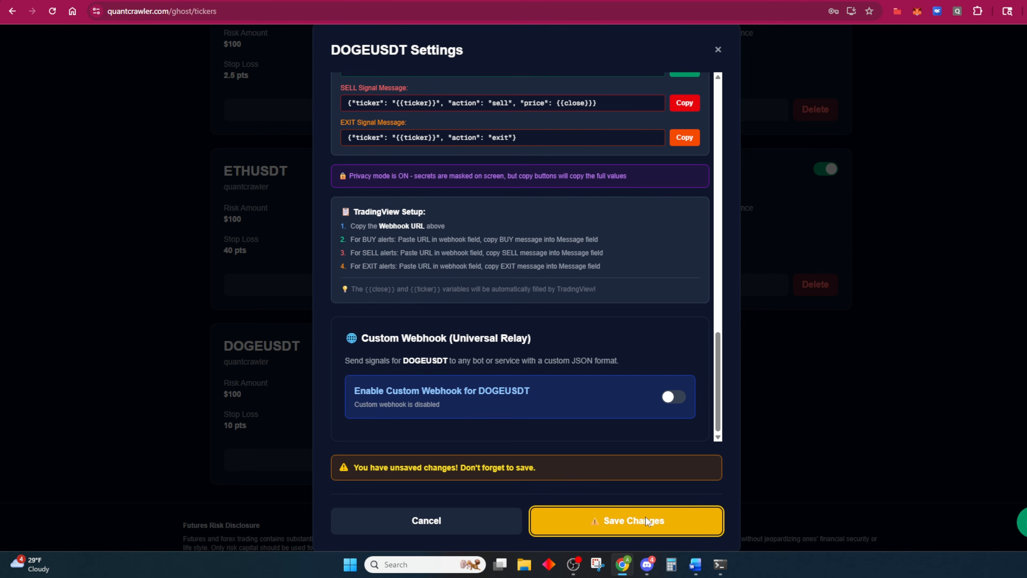
pyautogui.click(640, 522)
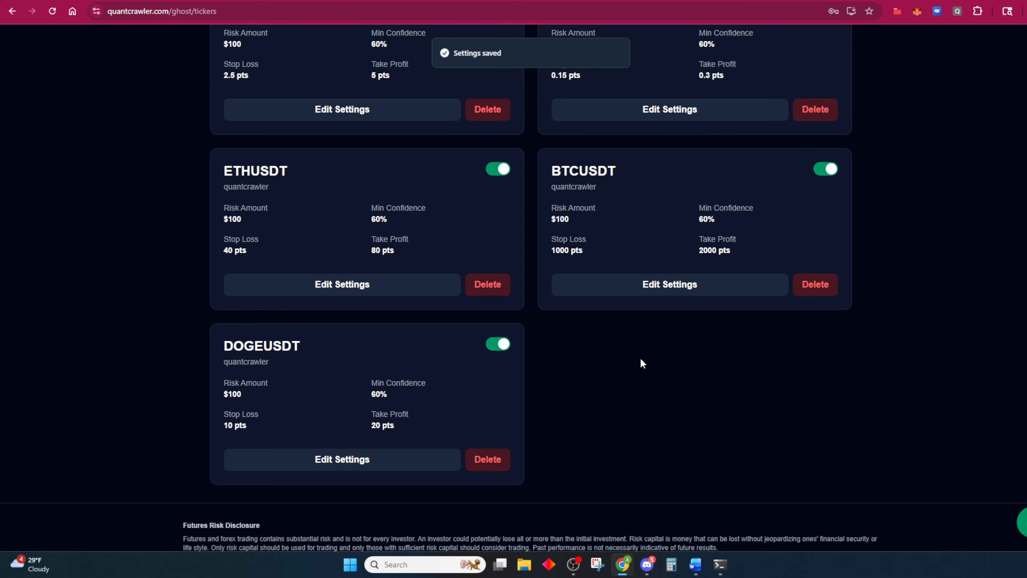
# Return to the Ghost dashboard and check Ghost's running status, revisiting the futures tickers in Ticker Management.
pyautogui.scroll(5, 247, 336)
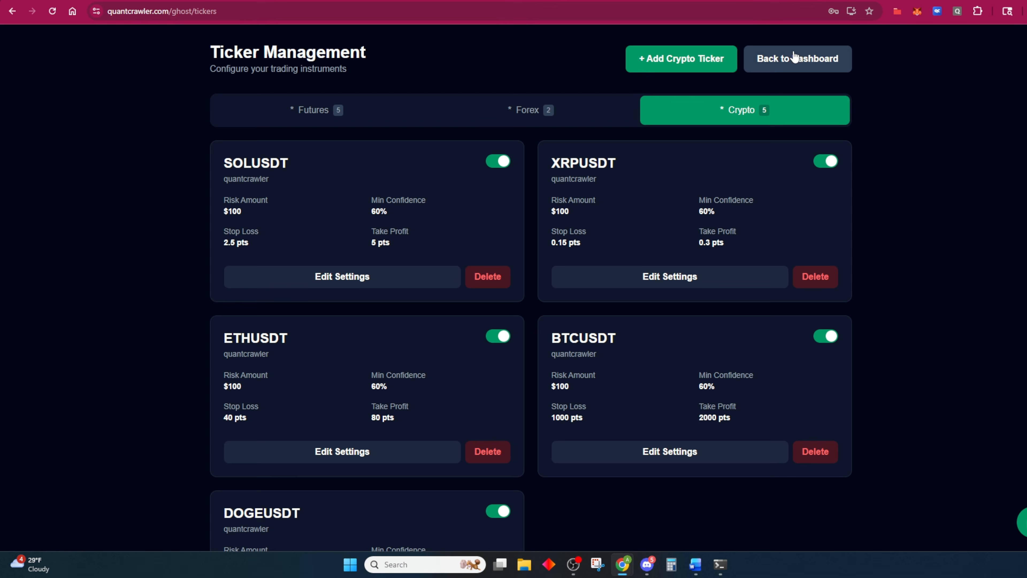
pyautogui.click(795, 59)
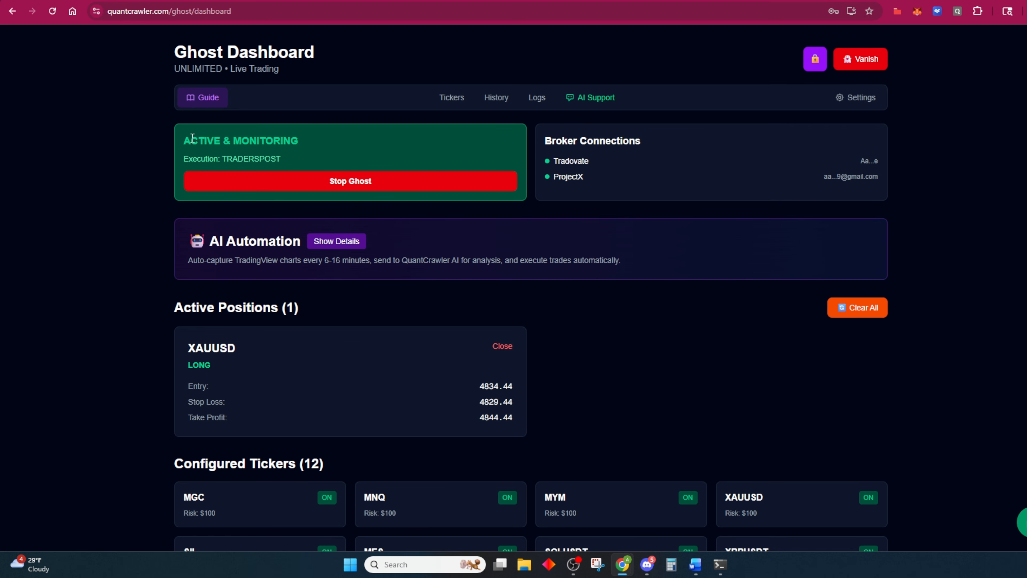
pyautogui.moveTo(186, 141); pyautogui.dragTo(328, 142)
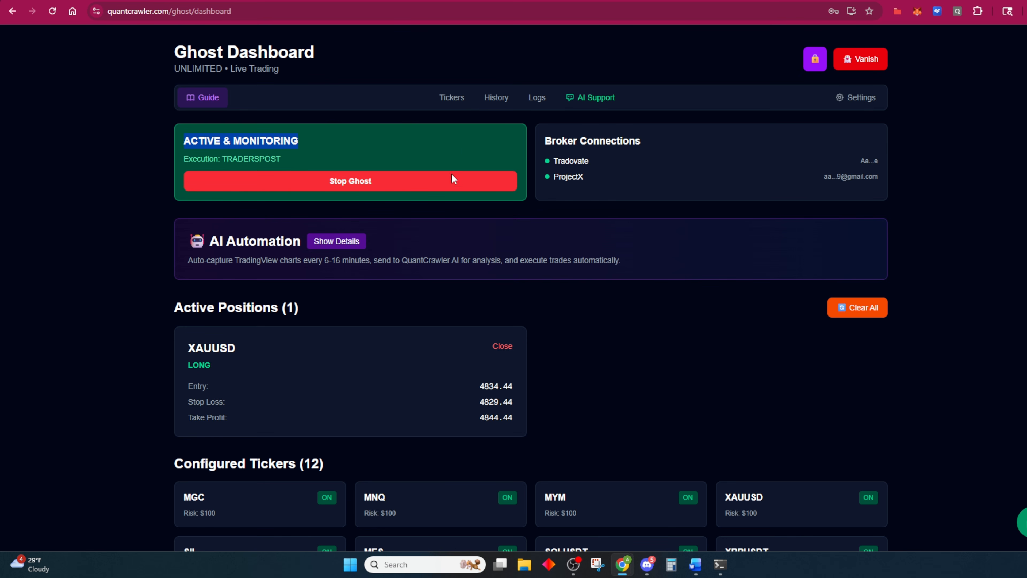
pyautogui.click(534, 147)
pyautogui.click(455, 97)
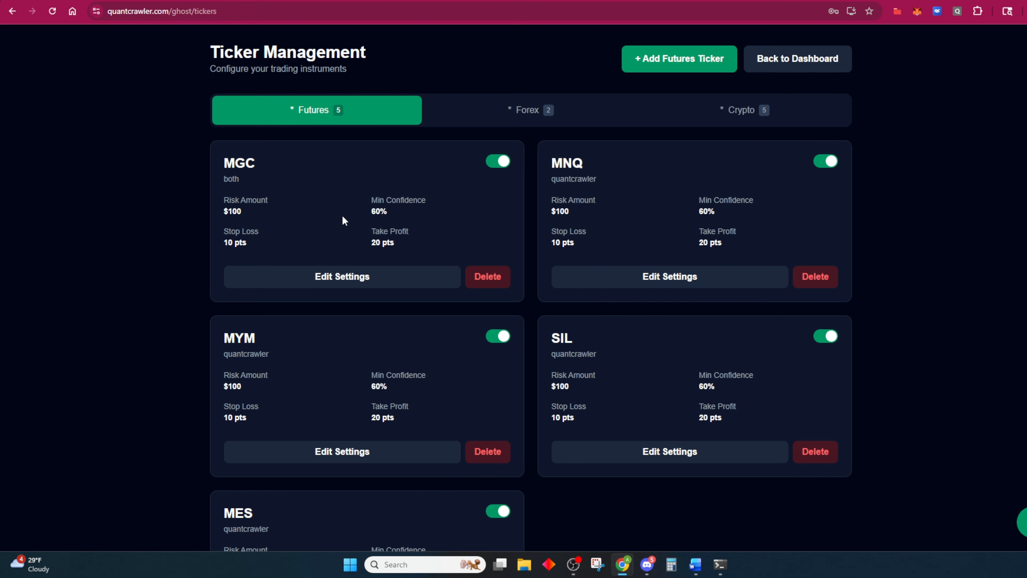
pyautogui.click(803, 58)
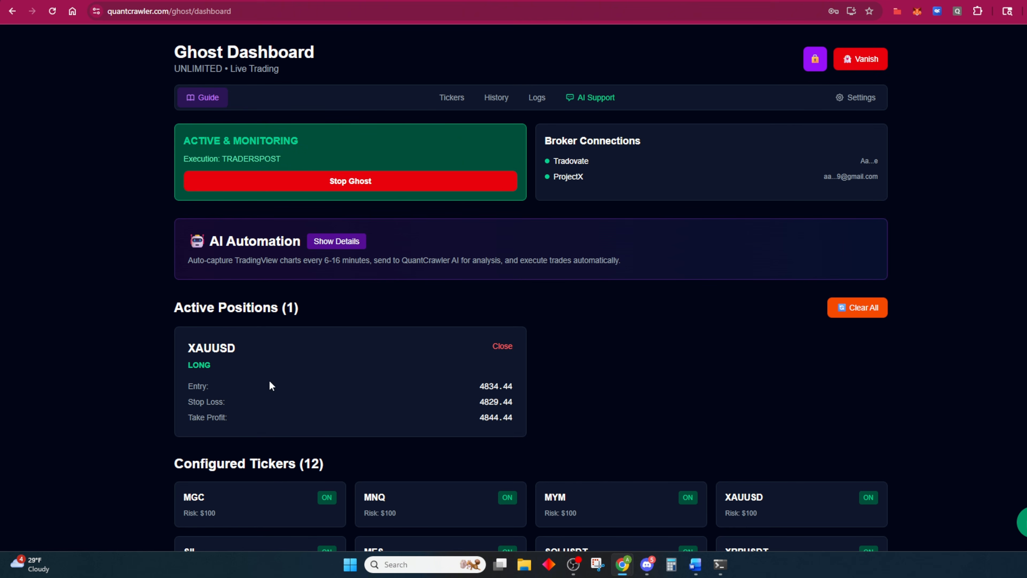
# Review the active positions and configured tickers on the Ghost dashboard, and examine the Vanish confirmation without carrying it out.
pyautogui.scroll(-3, 344, 445)
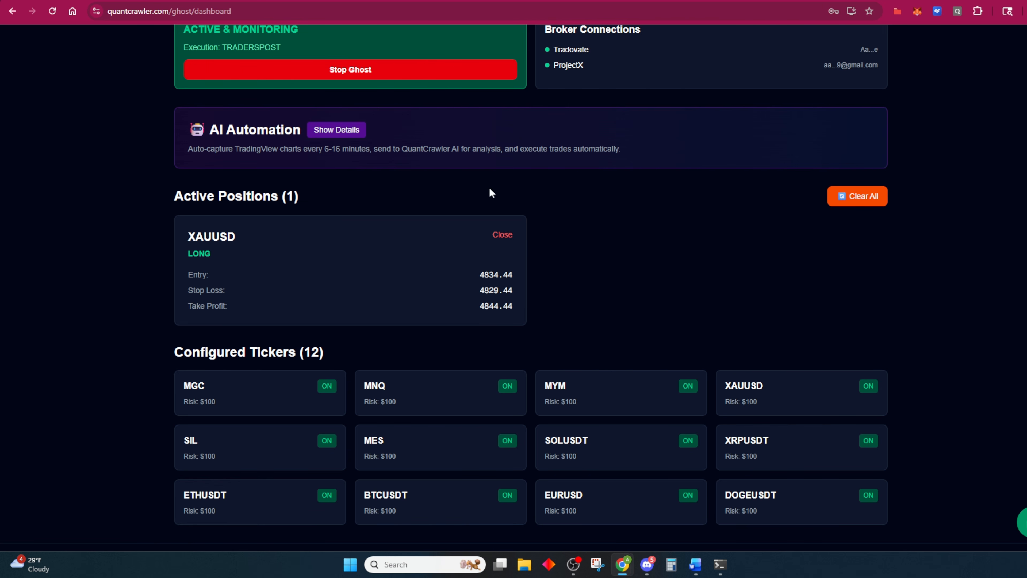
pyautogui.scroll(3, 567, 288)
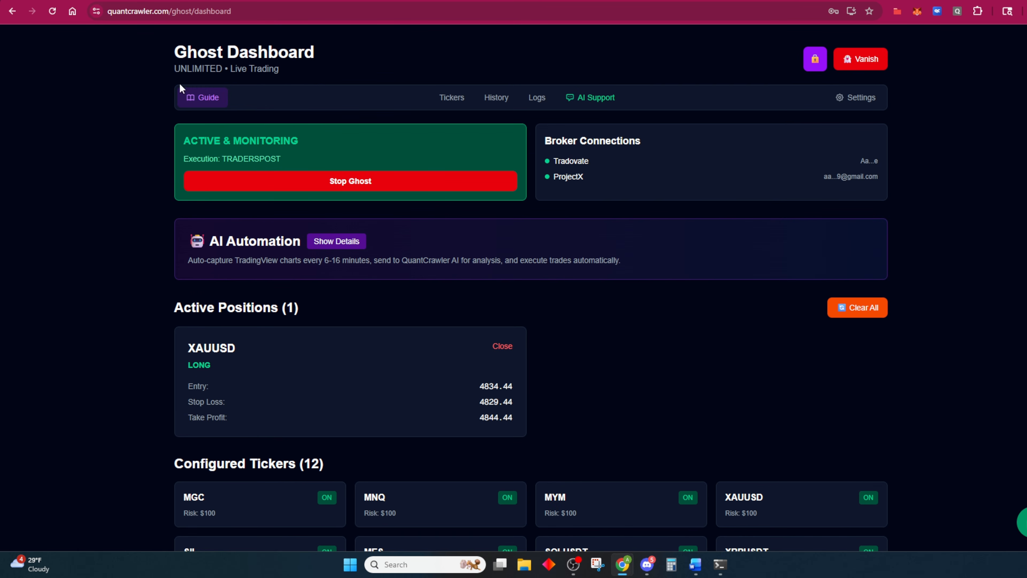
pyautogui.click(865, 57)
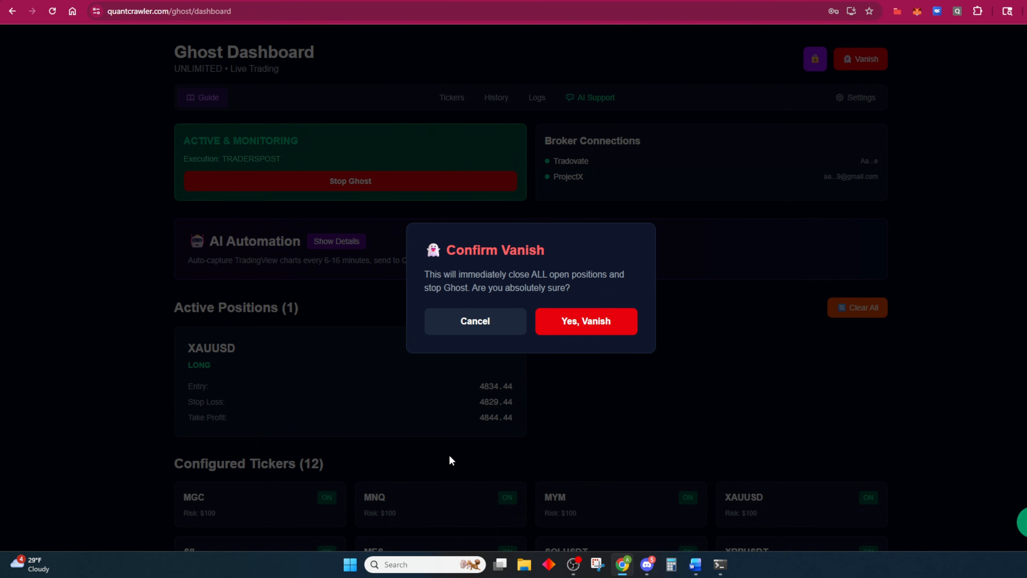
pyautogui.click(469, 317)
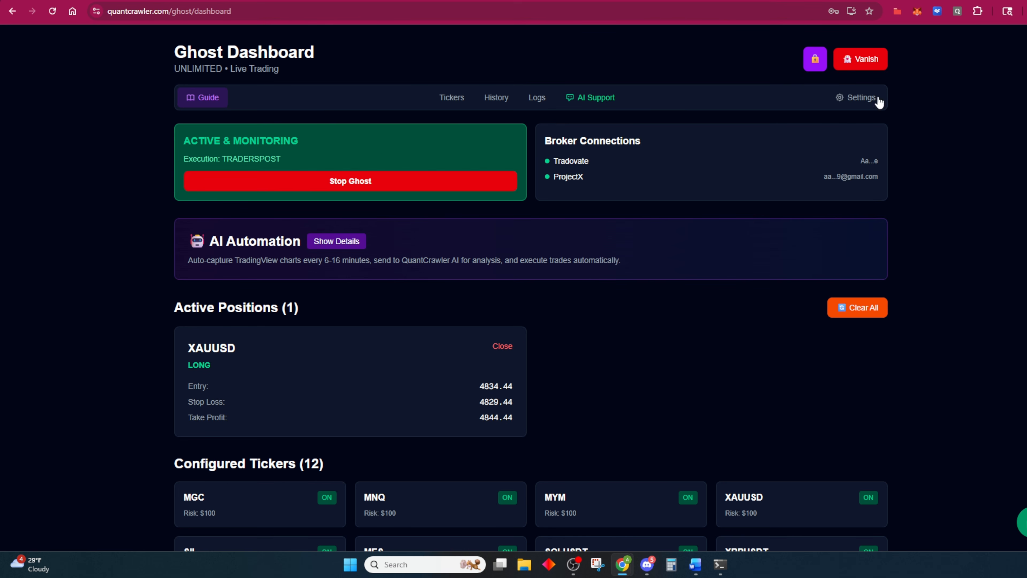
pyautogui.click(849, 57)
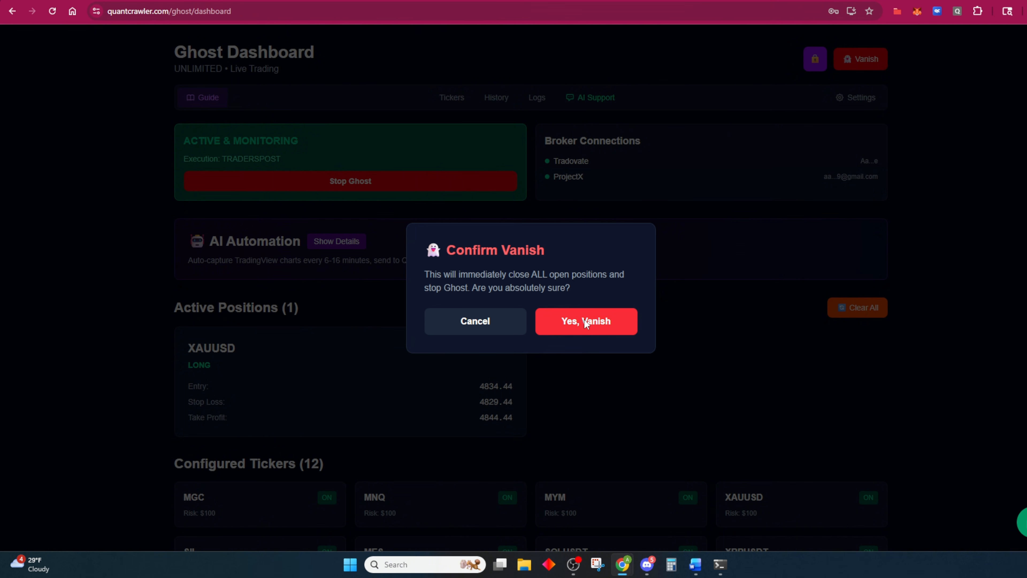
pyautogui.click(465, 323)
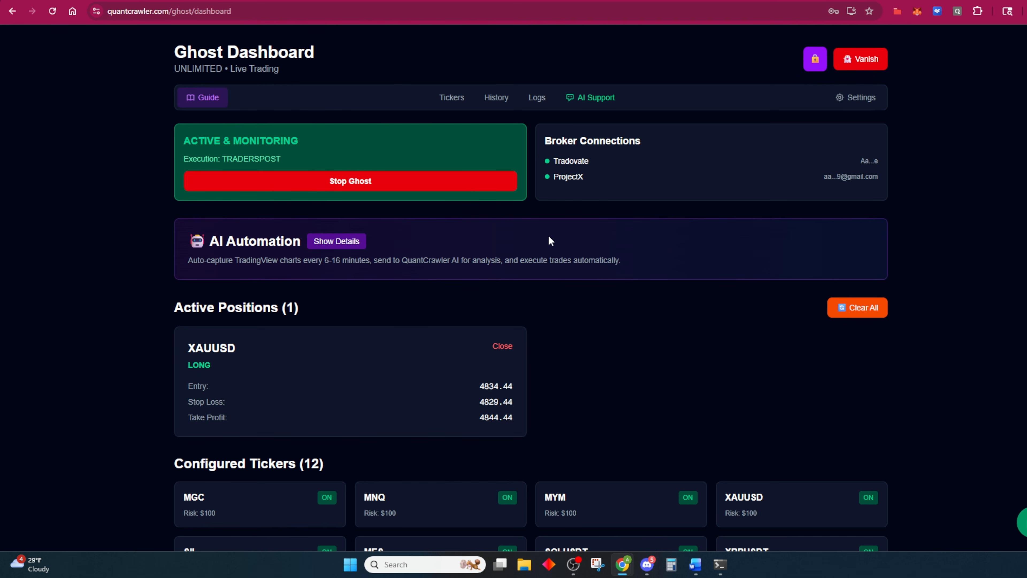
pyautogui.click(865, 59)
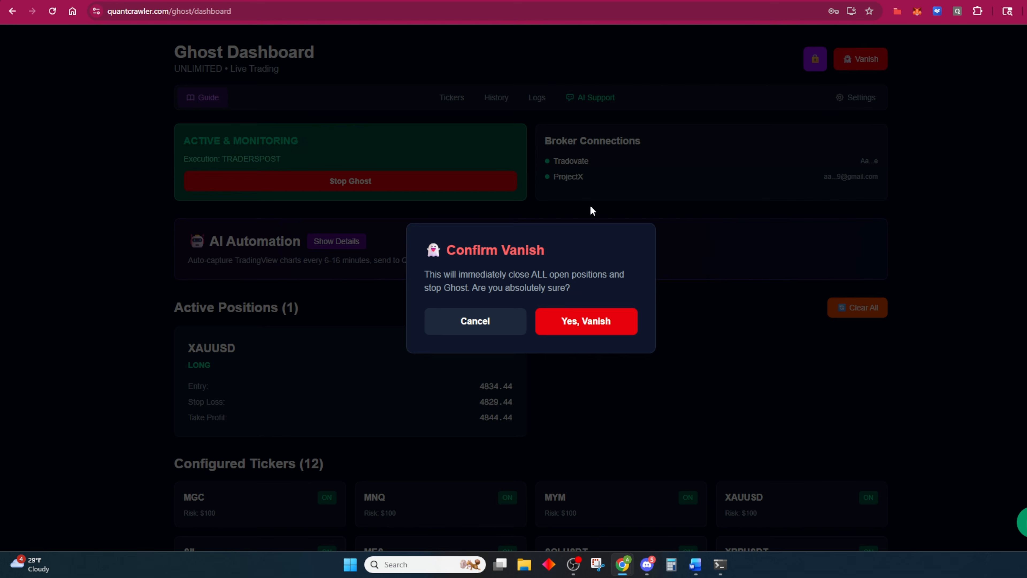